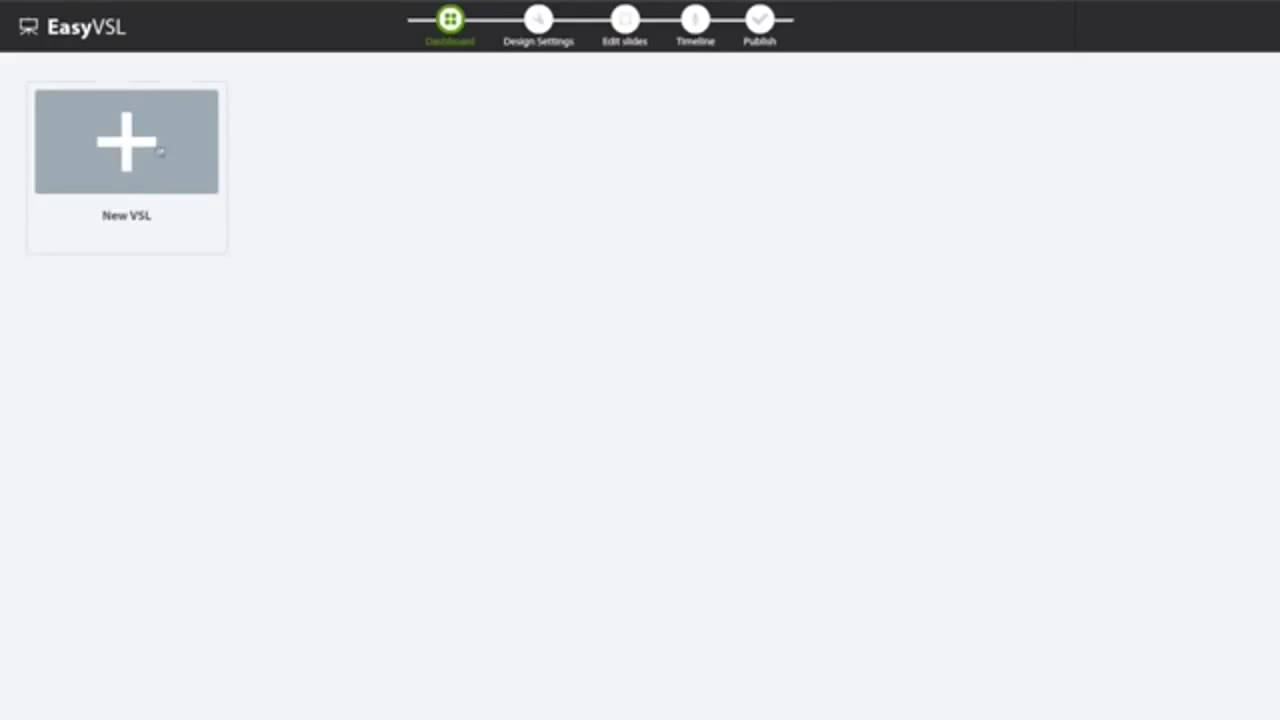
Create a new VSL project titled "EasyVSL" using the Paste Text option.
click(158, 150)
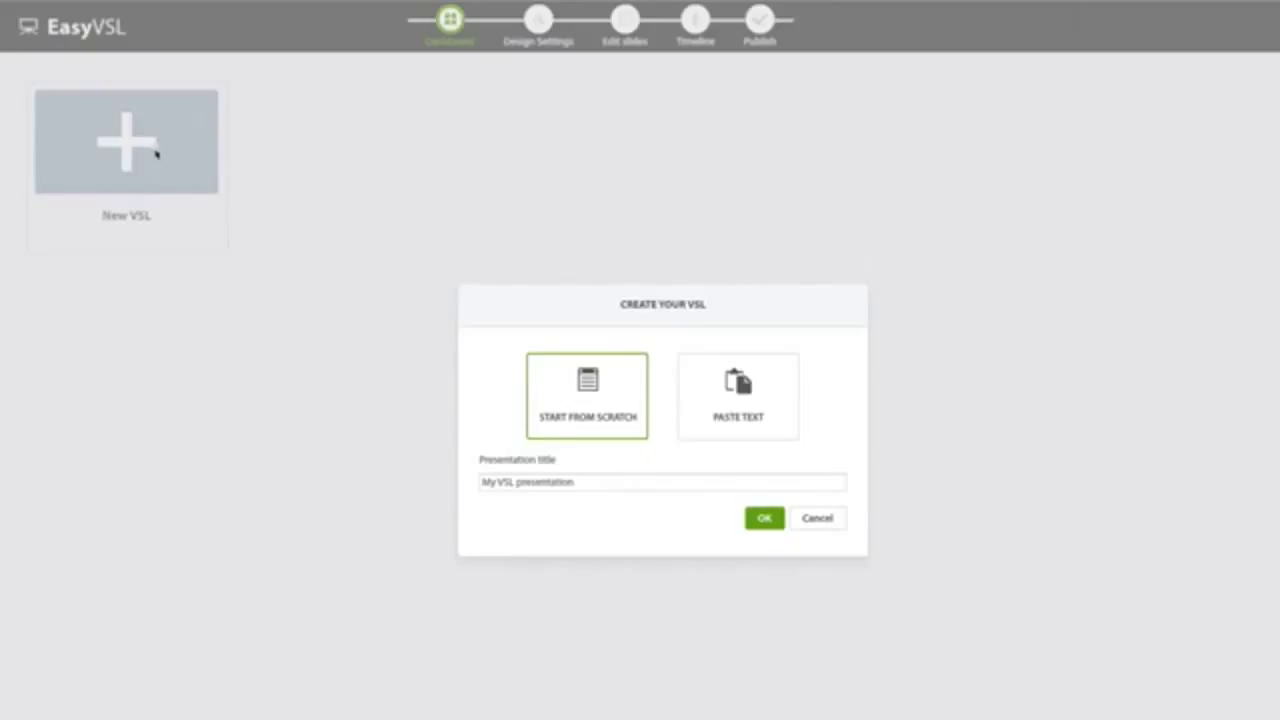
click(578, 482)
drag(578, 482, 409, 474)
text(EasyVSL)
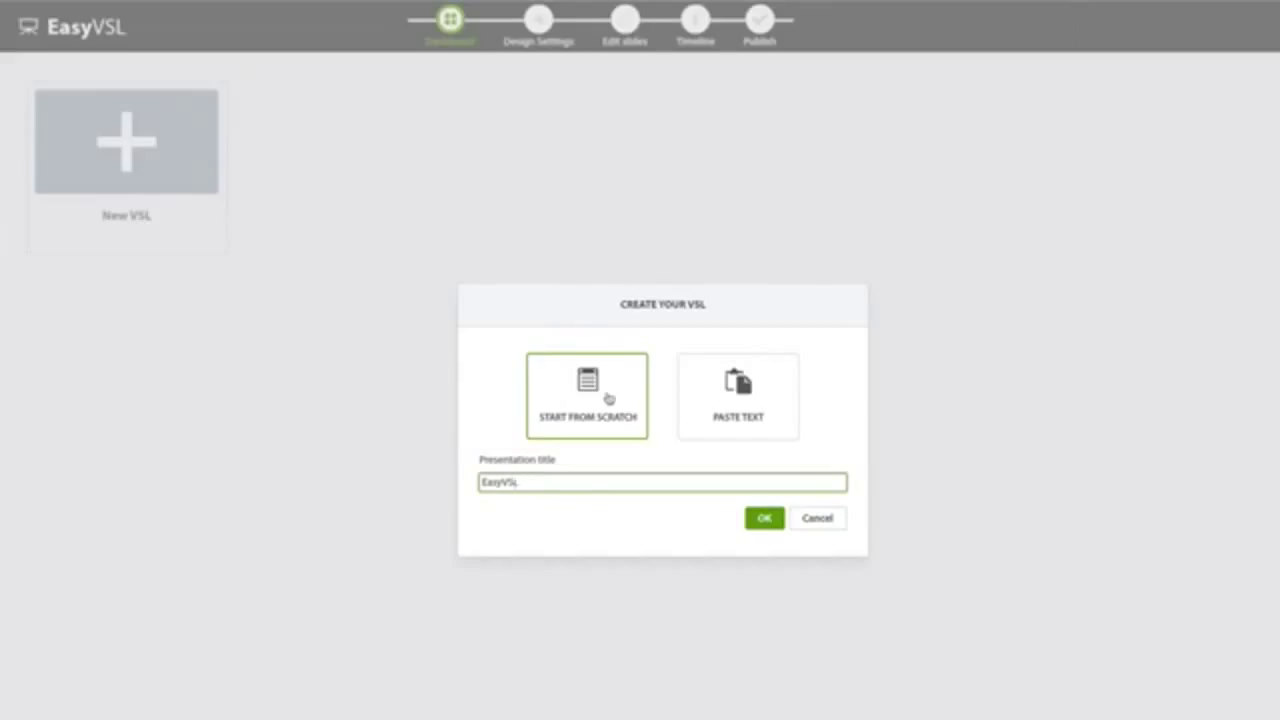
click(737, 390)
click(764, 519)
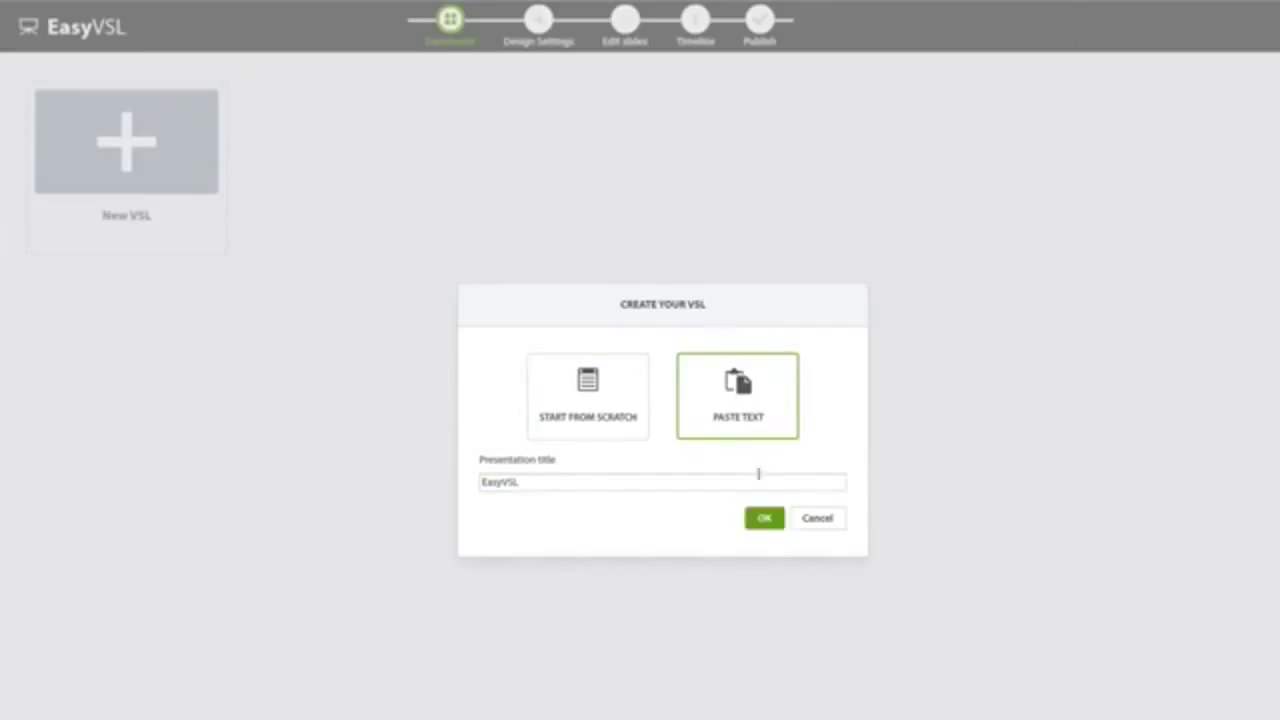
click(764, 519)
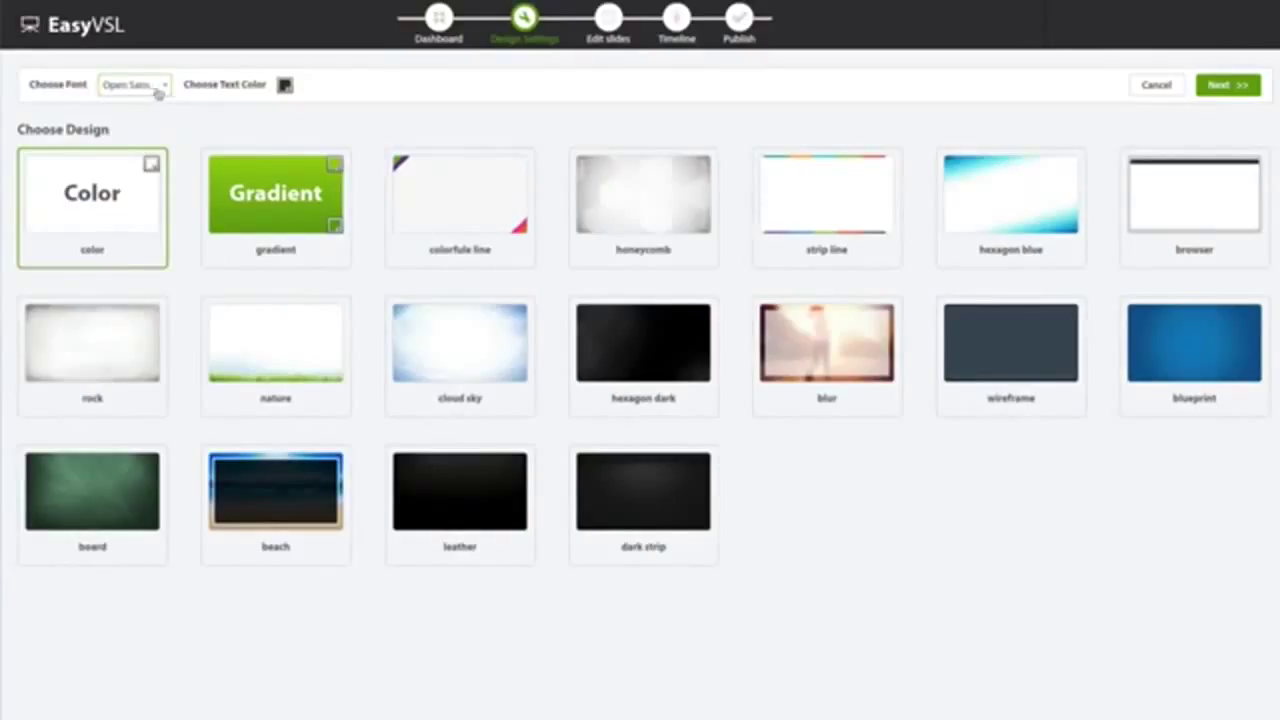
Choose a dark text color and the browser design for the presentation, and continue to the text entry page.
click(285, 85)
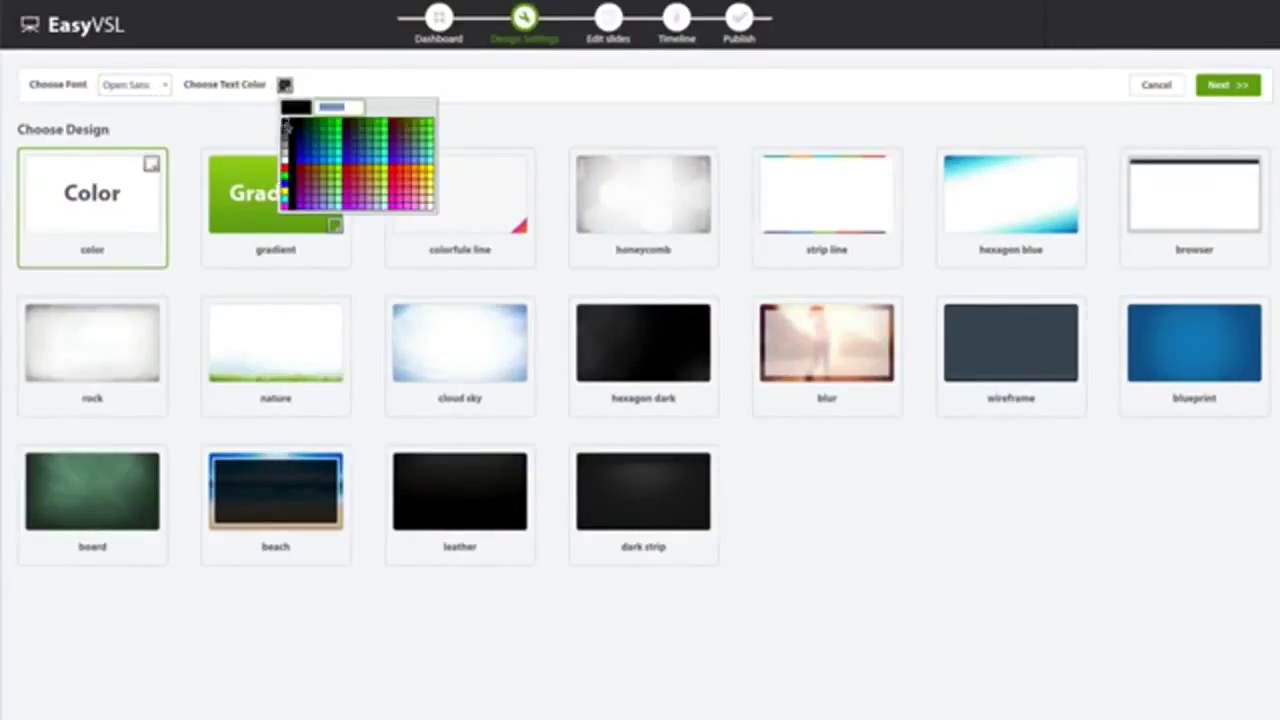
click(285, 133)
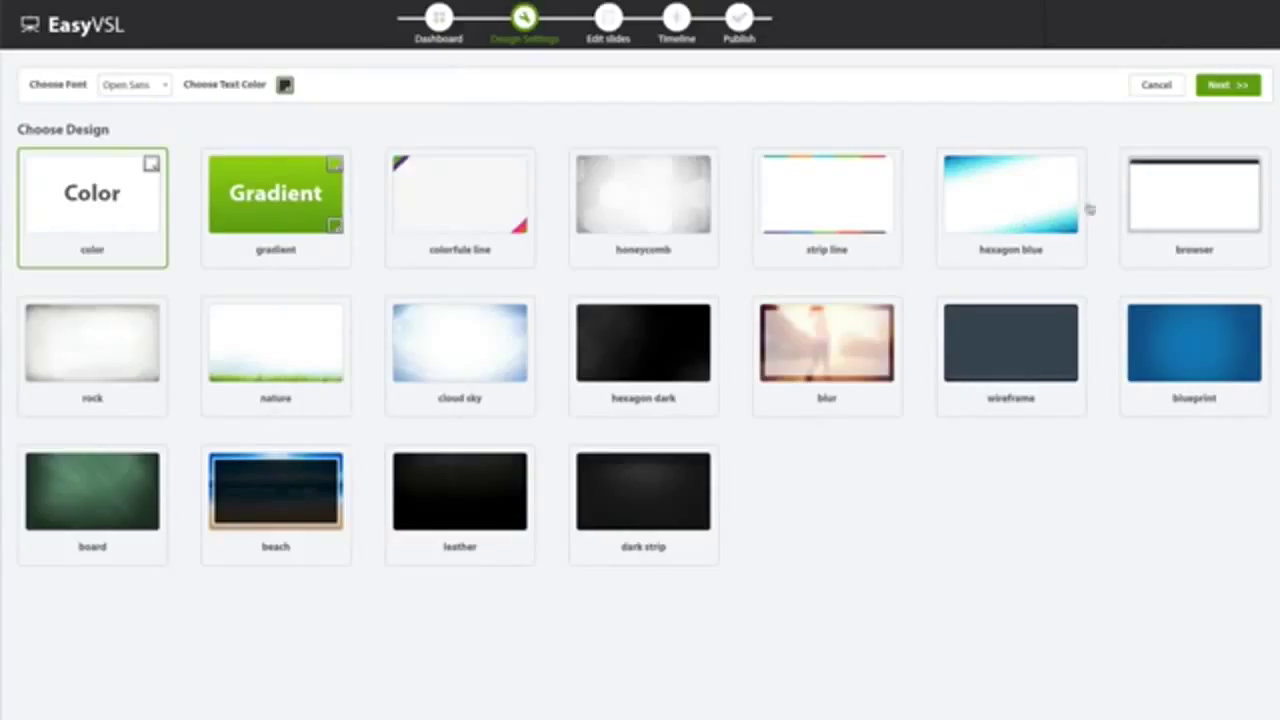
click(1202, 210)
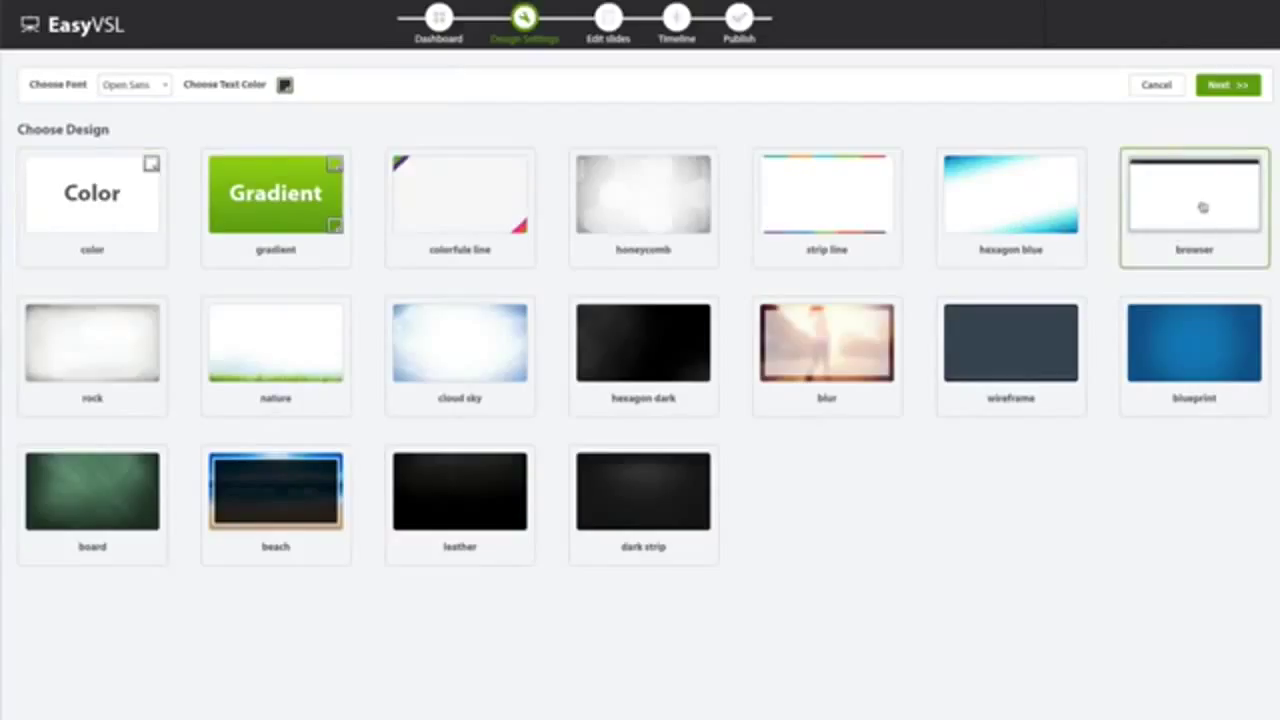
click(1220, 86)
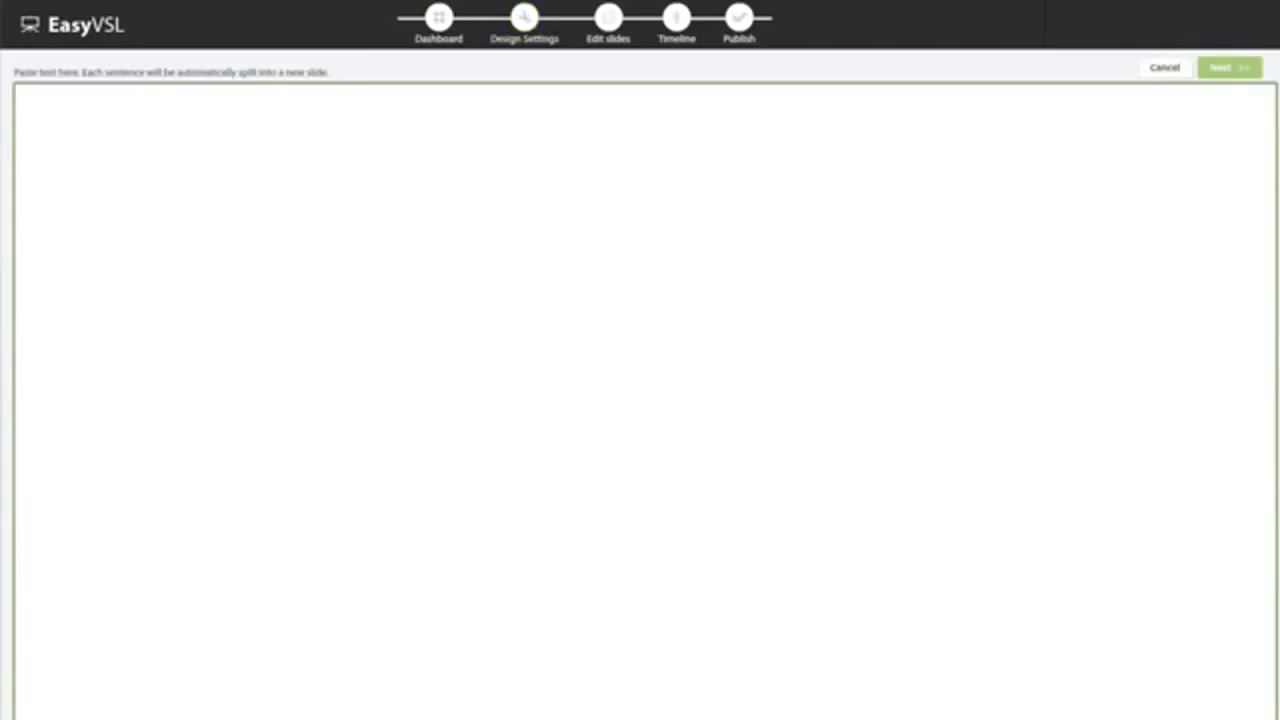
Switch to the Word document, copy the whole sales script and paste it into the empty EasyVSL text area.
key(super+Tab)
key(super+a)
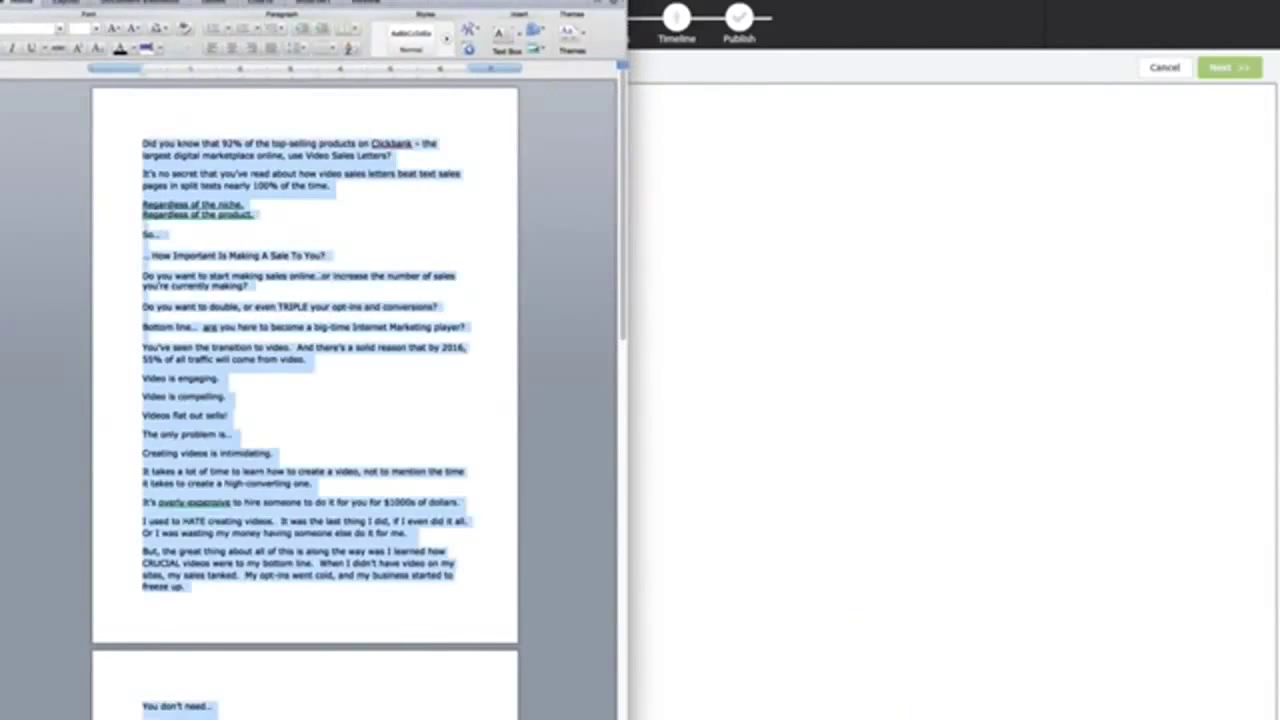
key(super+m)
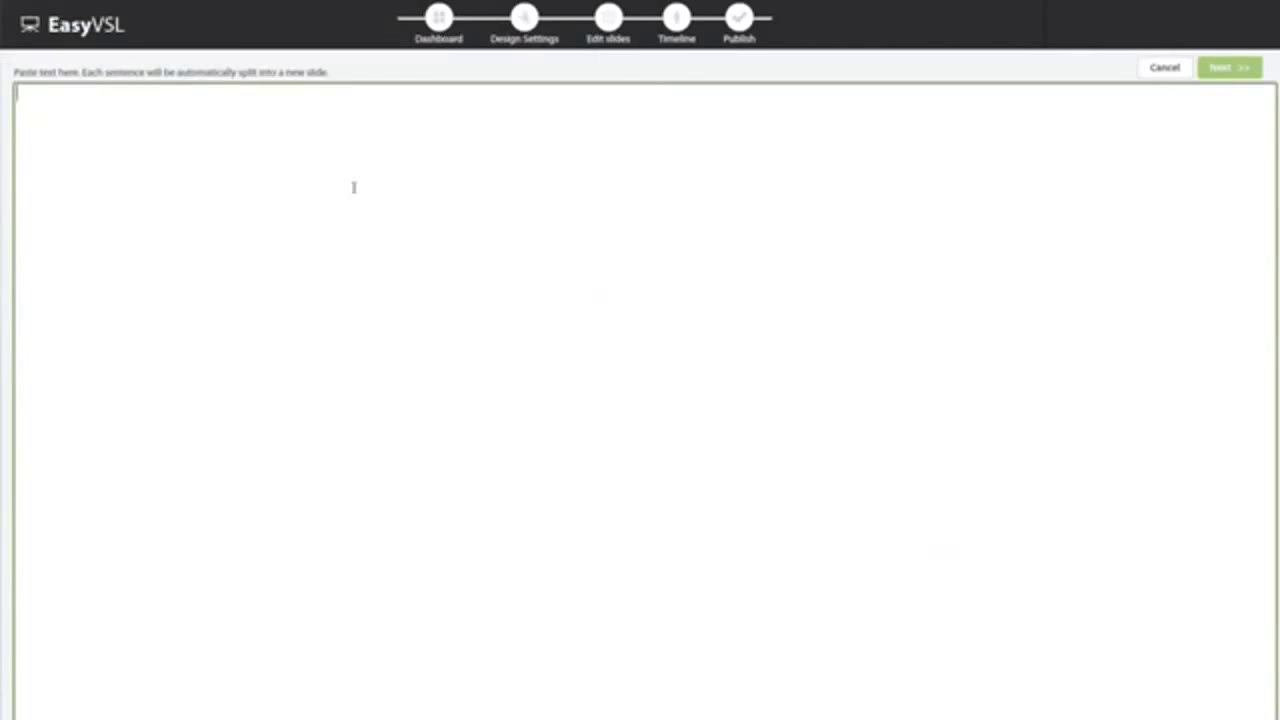
key(super+v)
scroll(323, 205, up, 10)
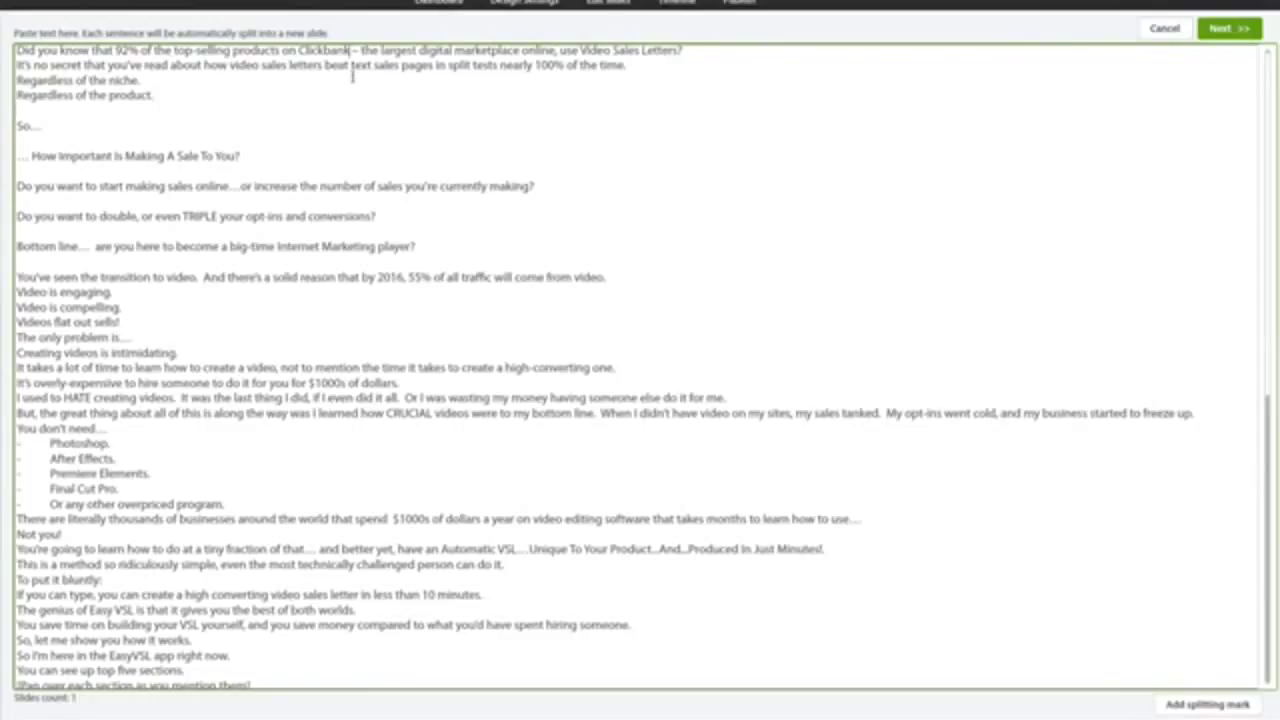
Add splitting marks after "Clickbank" and after the opening sentences, down to the "Bottom line… are you here" question.
click(1180, 706)
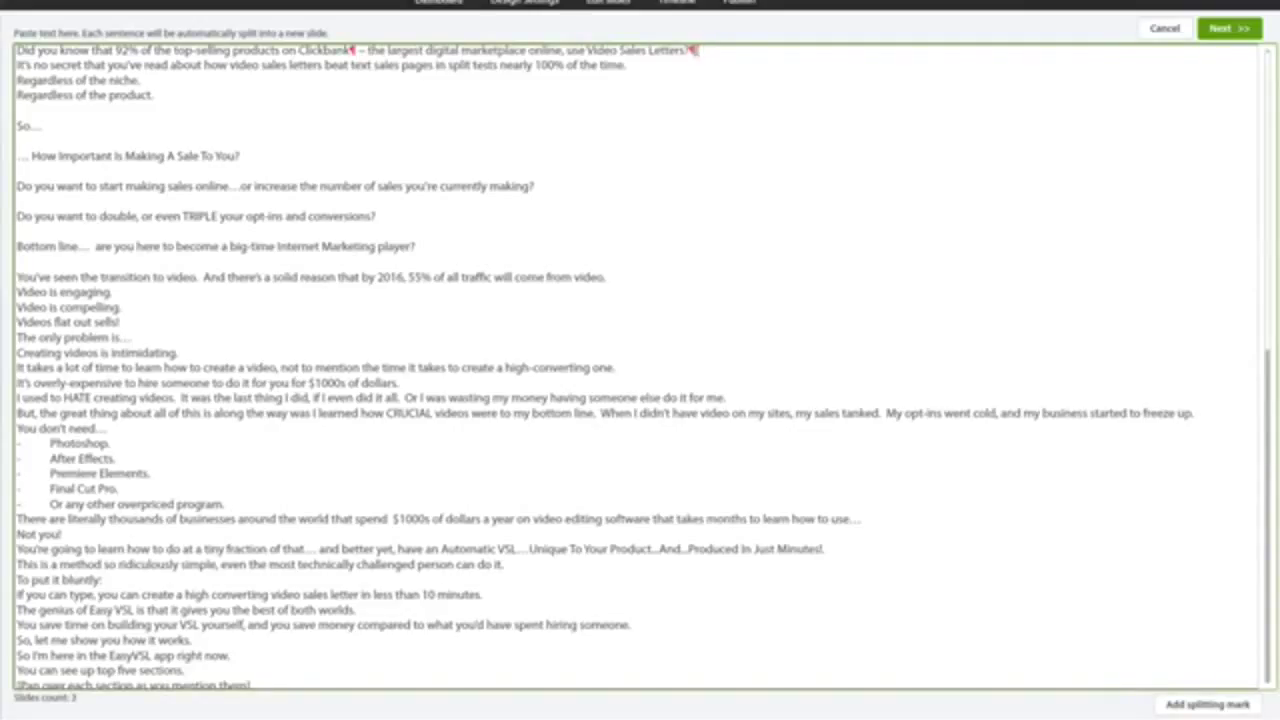
click(628, 68)
click(198, 82)
click(194, 95)
click(44, 111)
click(38, 138)
click(560, 186)
click(406, 213)
Add splitting marks after each line from "You've seen the transition to video" to "CRUCIAL videos were to my bottom line.".
click(637, 279)
click(138, 291)
click(143, 307)
click(161, 322)
click(163, 337)
click(195, 352)
click(638, 367)
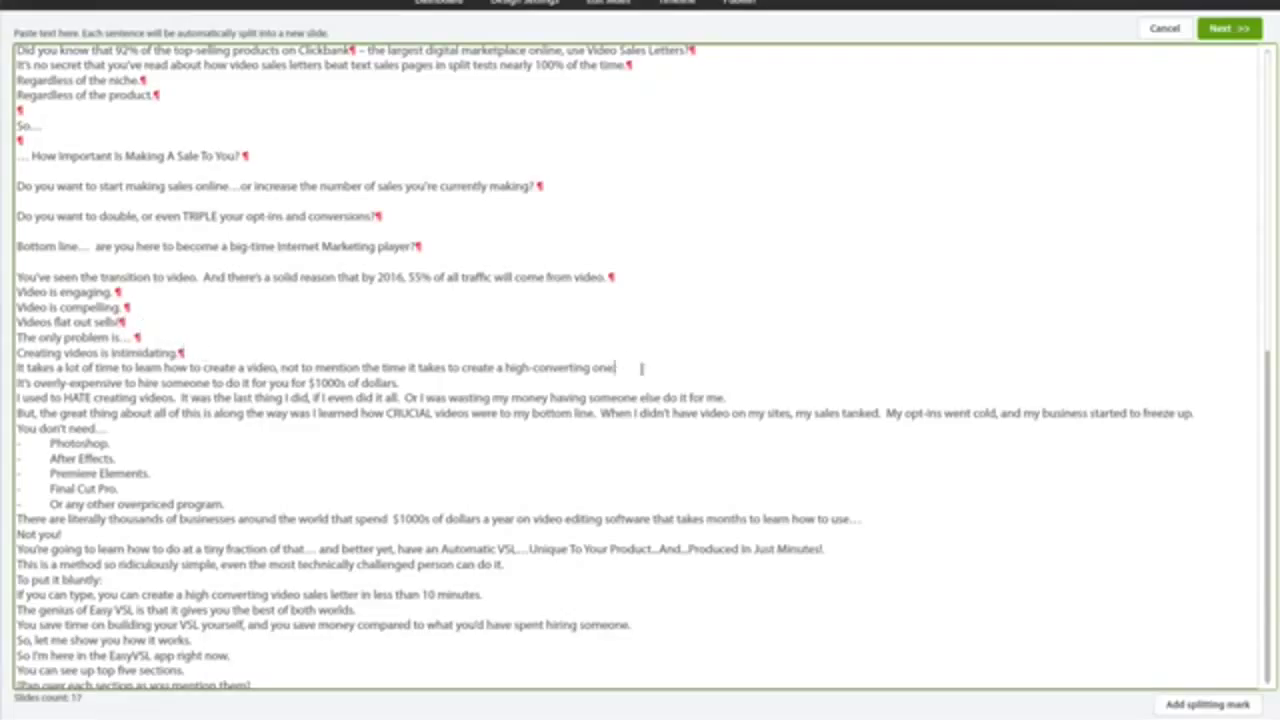
click(428, 384)
click(732, 397)
click(601, 413)
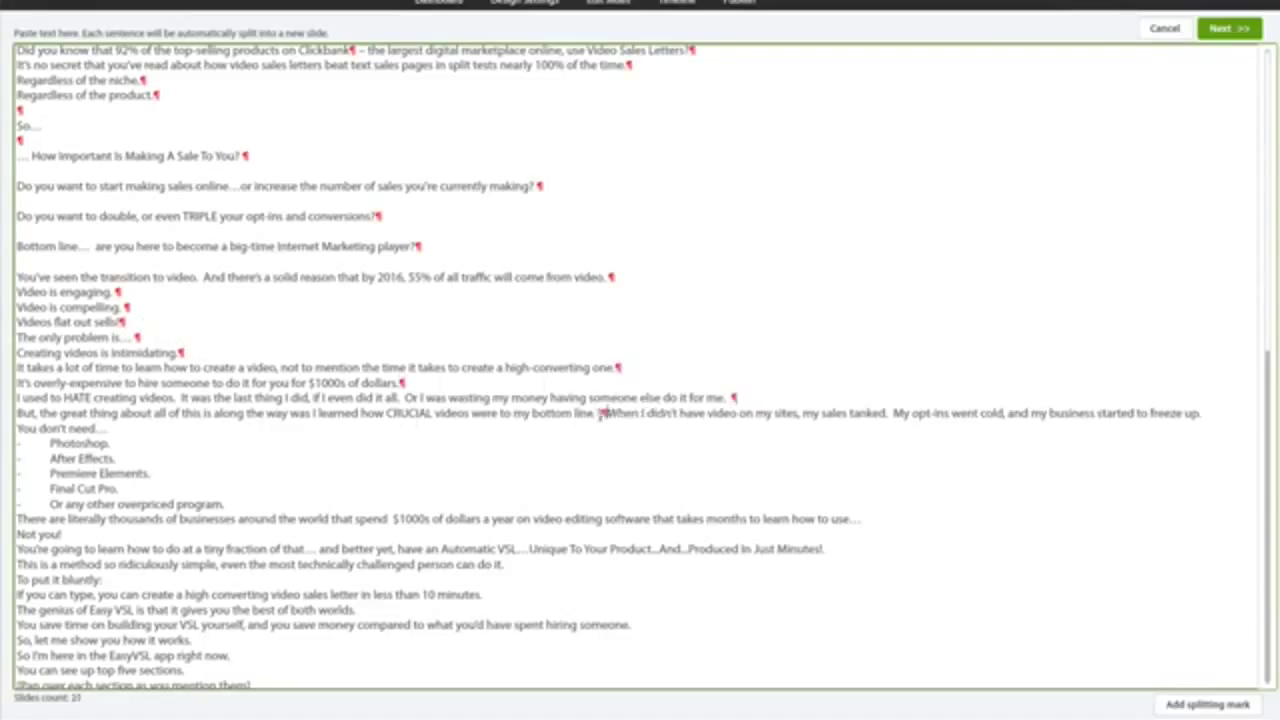
Add splitting marks after "my sales tanked.", "You don't need…" and each item of the software list, and before "$1000s of dollars a year".
click(895, 413)
click(130, 428)
click(134, 444)
click(118, 458)
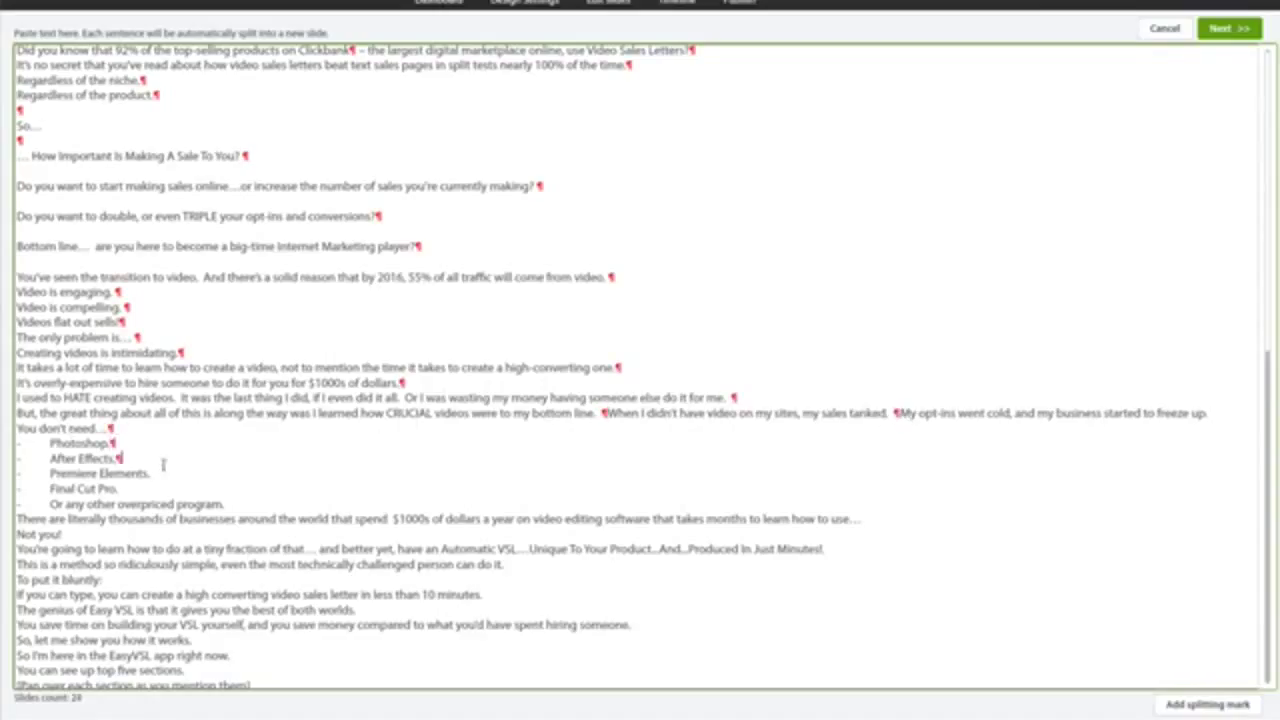
click(152, 473)
click(120, 488)
click(226, 503)
click(232, 503)
click(393, 519)
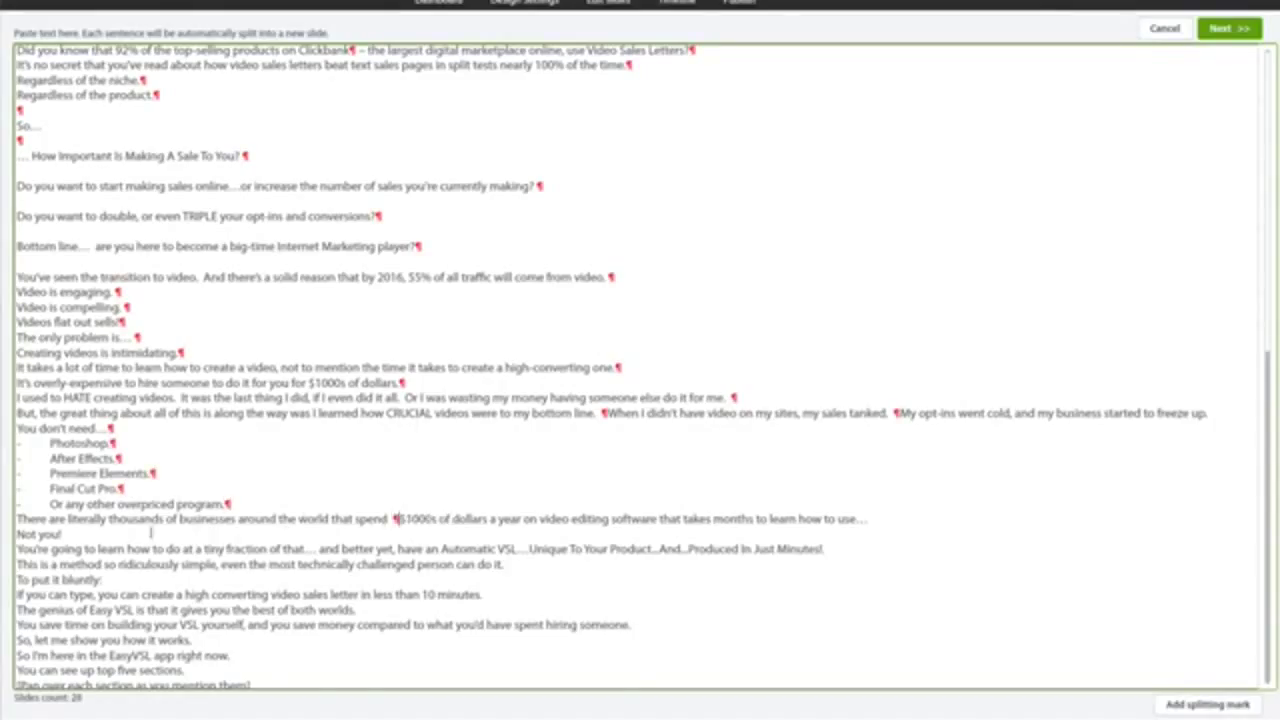
Add splitting marks from "Not you!" to "hiring someone.", dividing the "You're going to learn" sentence into three parts.
click(63, 534)
scroll(336, 526, down, 2)
click(318, 469)
click(535, 469)
click(843, 469)
click(508, 484)
click(104, 499)
click(488, 514)
click(360, 529)
click(633, 545)
Add splitting marks after each line from "So, let me show you how it works." to the "Unlike Powerpoint" sentence.
click(246, 546)
click(191, 560)
click(230, 575)
click(185, 590)
click(251, 605)
scroll(313, 593, down, 3)
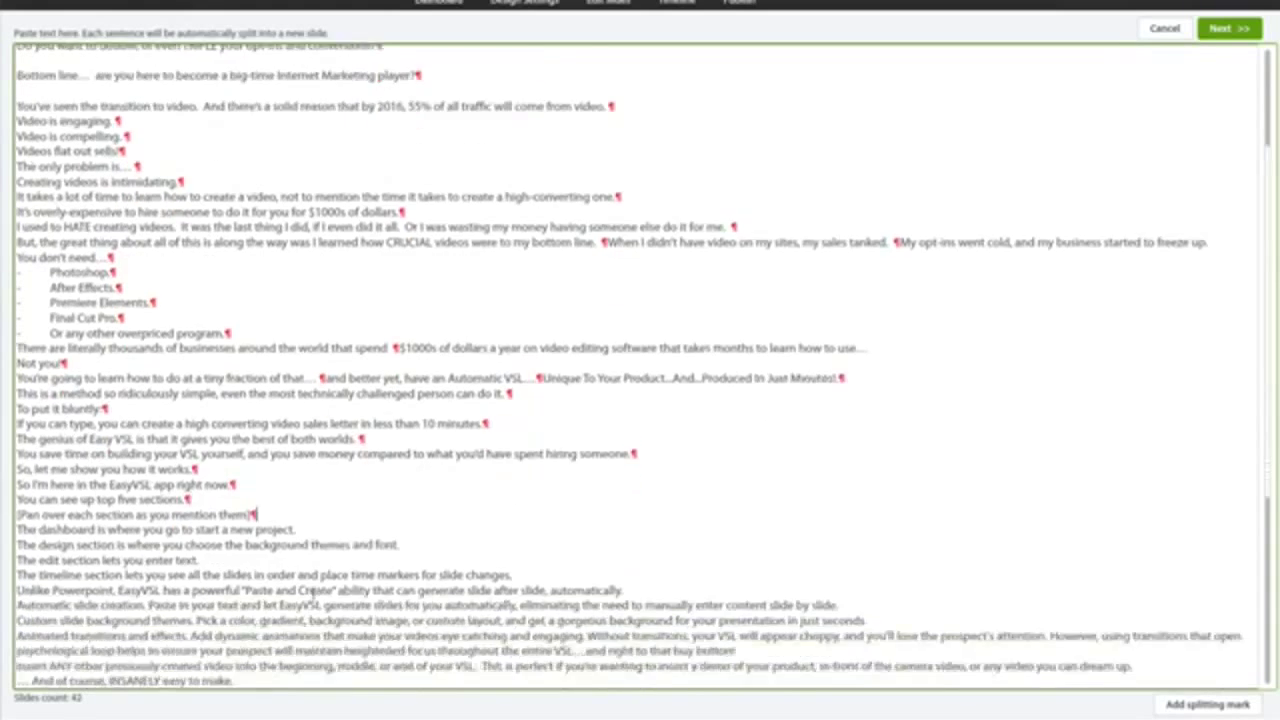
scroll(313, 593, down, 3)
click(297, 423)
click(403, 438)
click(201, 454)
click(516, 469)
click(627, 484)
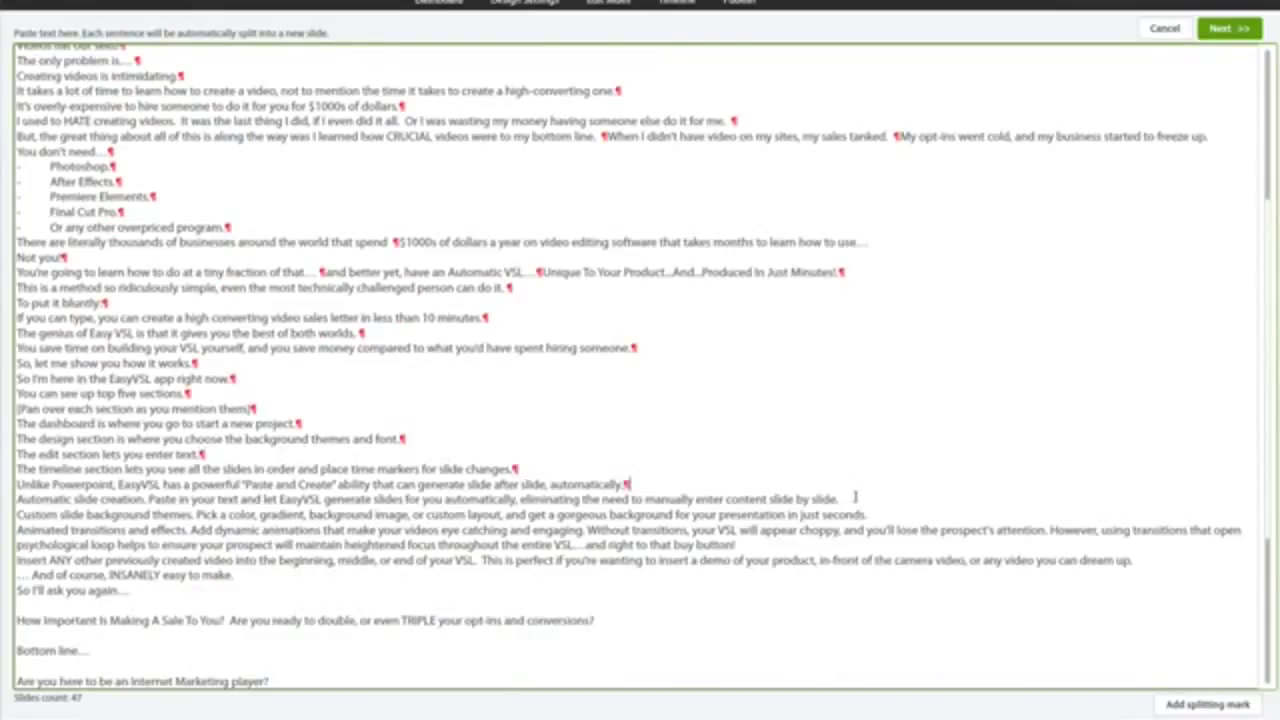
Add splitting marks from the "Custom slide background themes" line to the blank line before the second "Bottom line…".
click(870, 514)
click(738, 545)
click(1169, 561)
click(250, 576)
click(187, 589)
click(598, 617)
click(165, 637)
Add splitting marks after each line from "Are you here to be an Internet Marketing player?" to the "Our mission" sentence.
scroll(208, 650, down, 5)
click(295, 428)
click(296, 455)
click(304, 469)
click(418, 485)
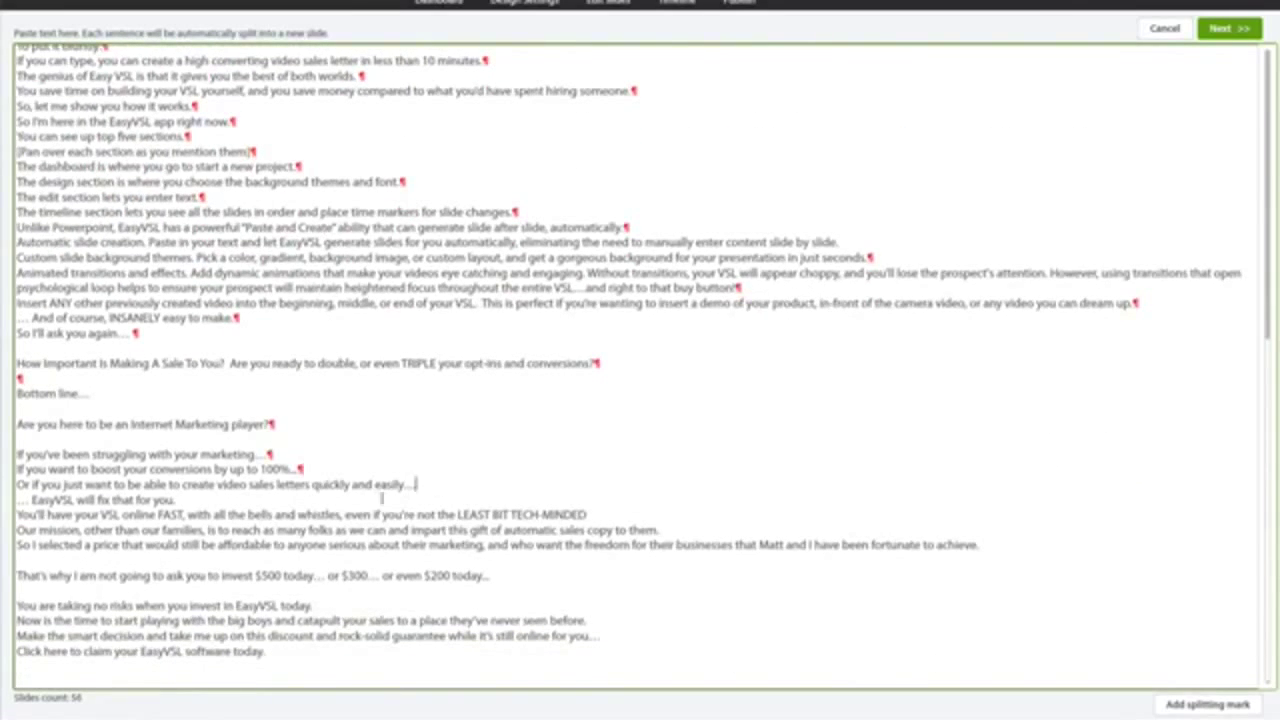
click(184, 499)
click(590, 514)
click(658, 529)
Convert the marked script into separate slides, review the list of slide texts and continue to the slide editor.
scroll(517, 163, up, 12)
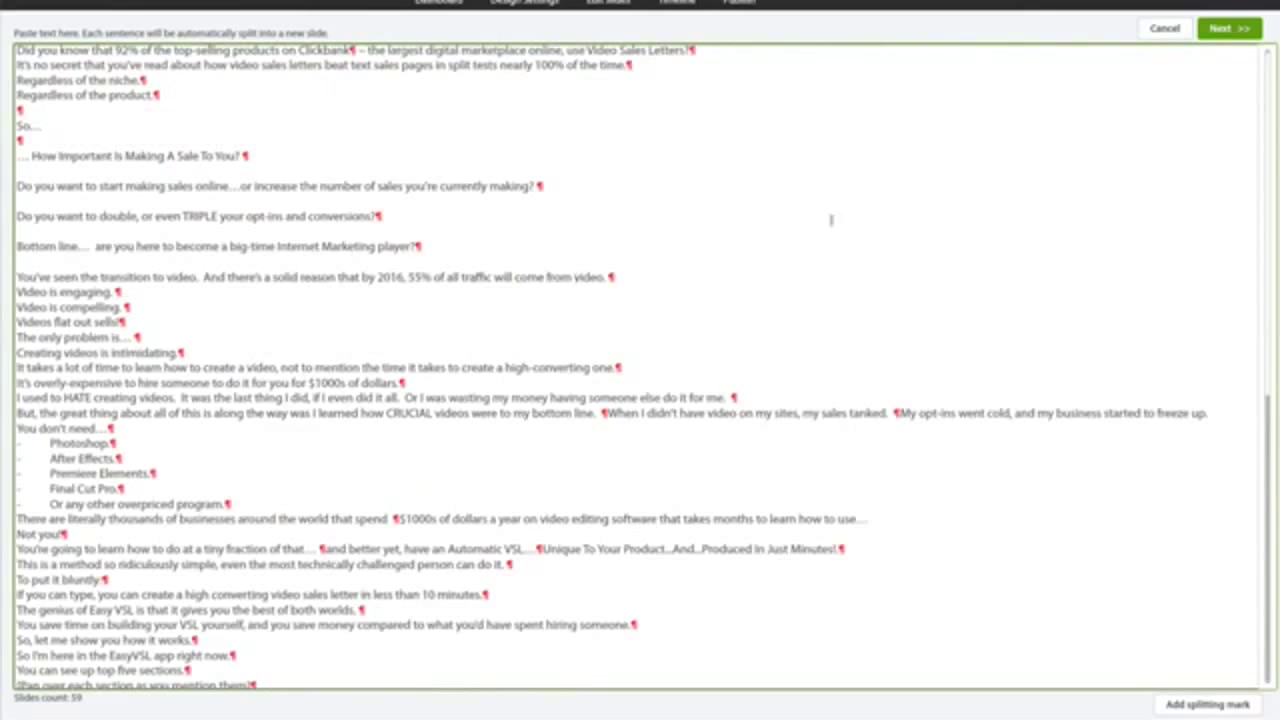
click(1229, 28)
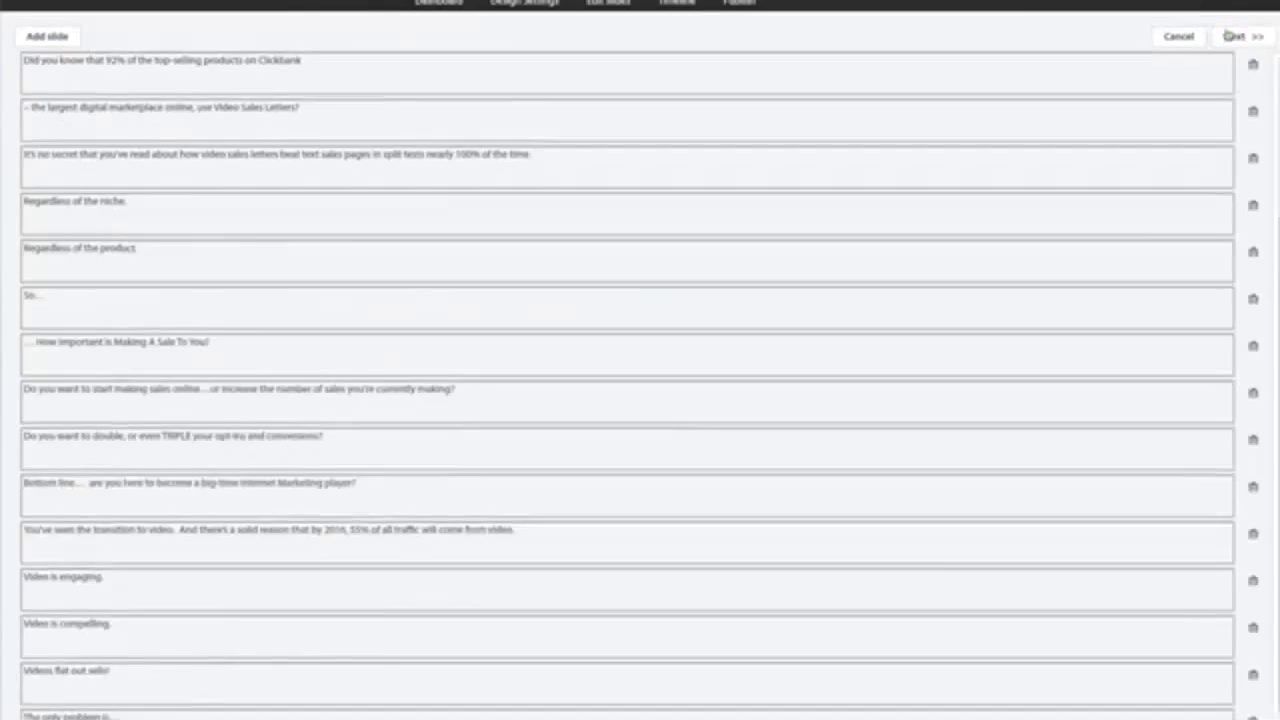
scroll(459, 168, up, 1)
scroll(523, 197, down, 5)
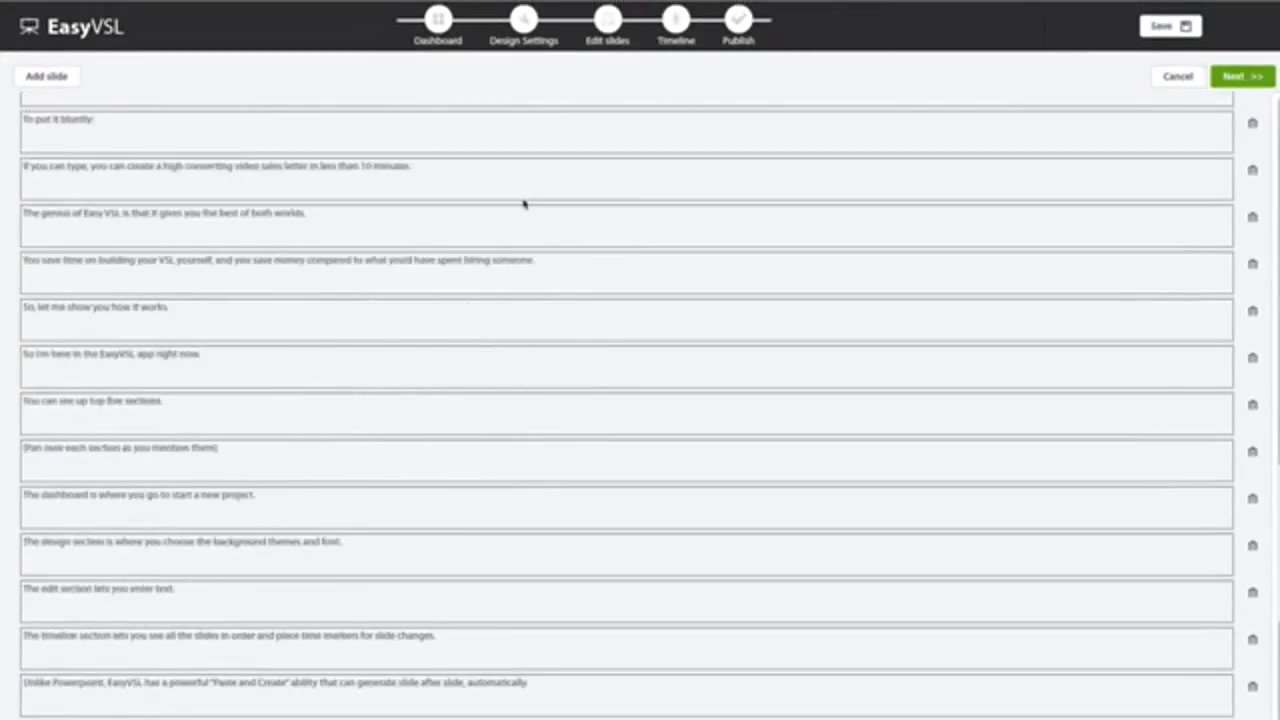
scroll(523, 197, up, 5)
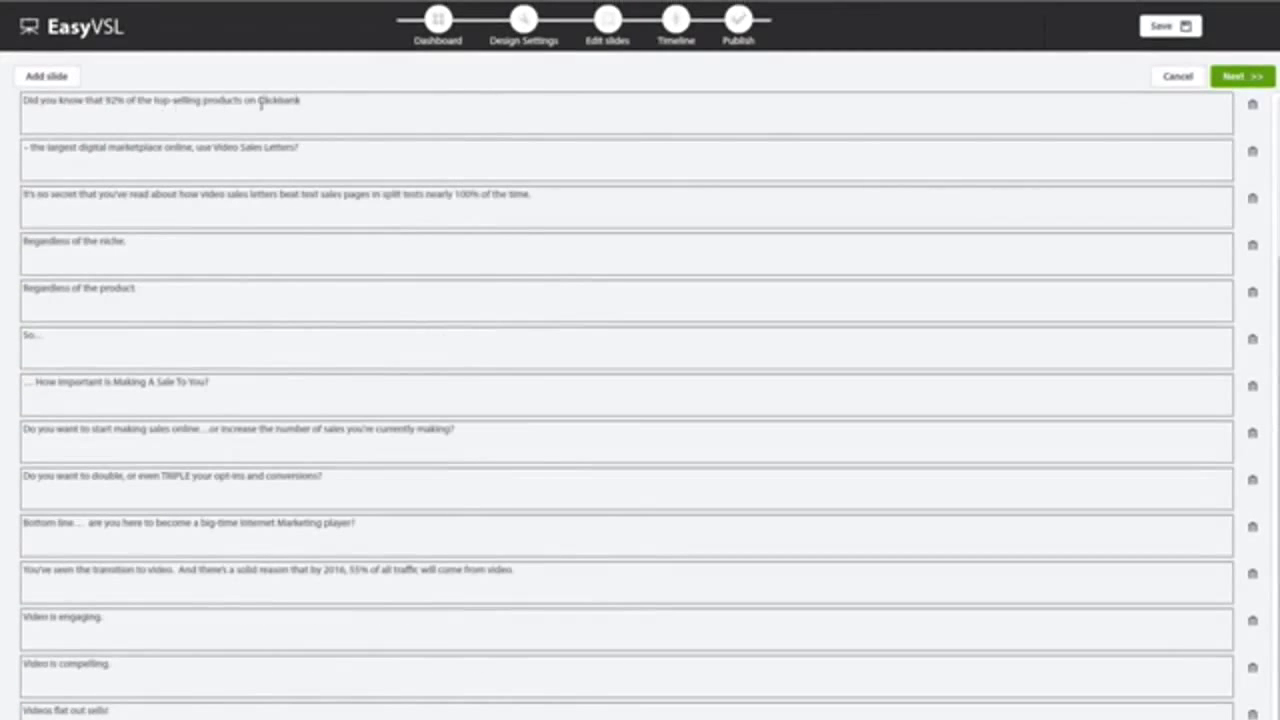
click(693, 130)
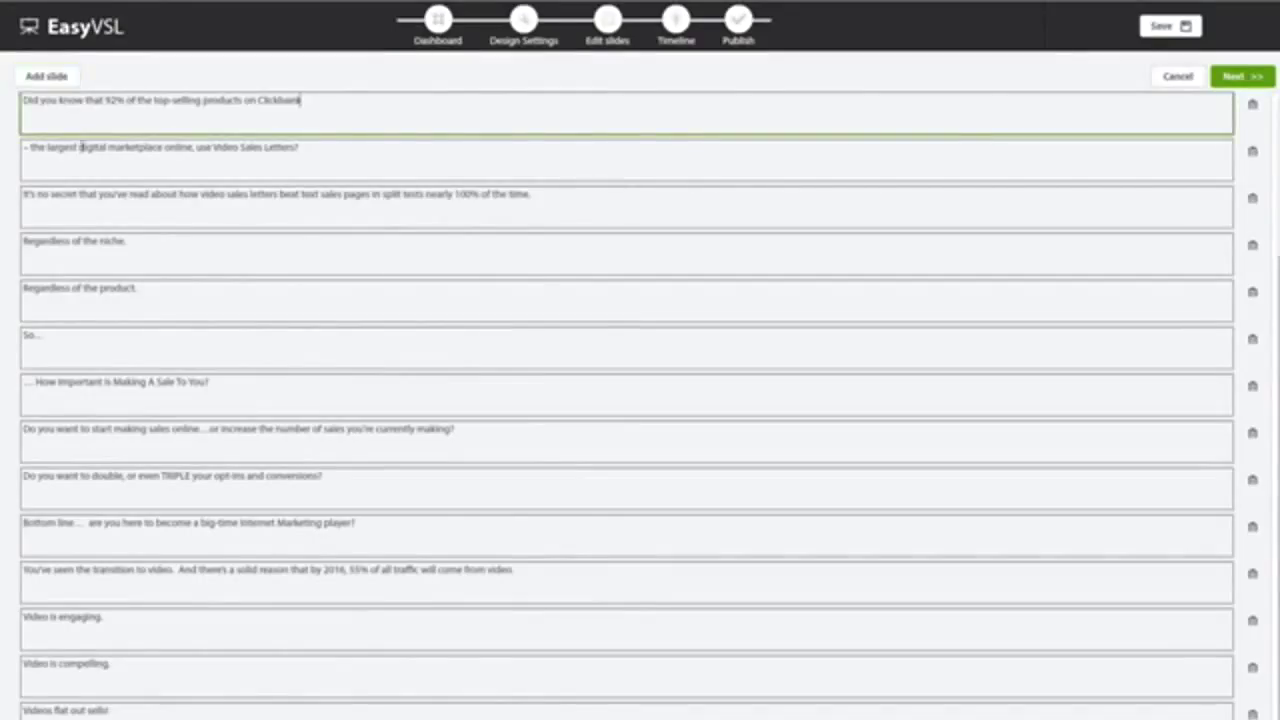
scroll(451, 340, down, 10)
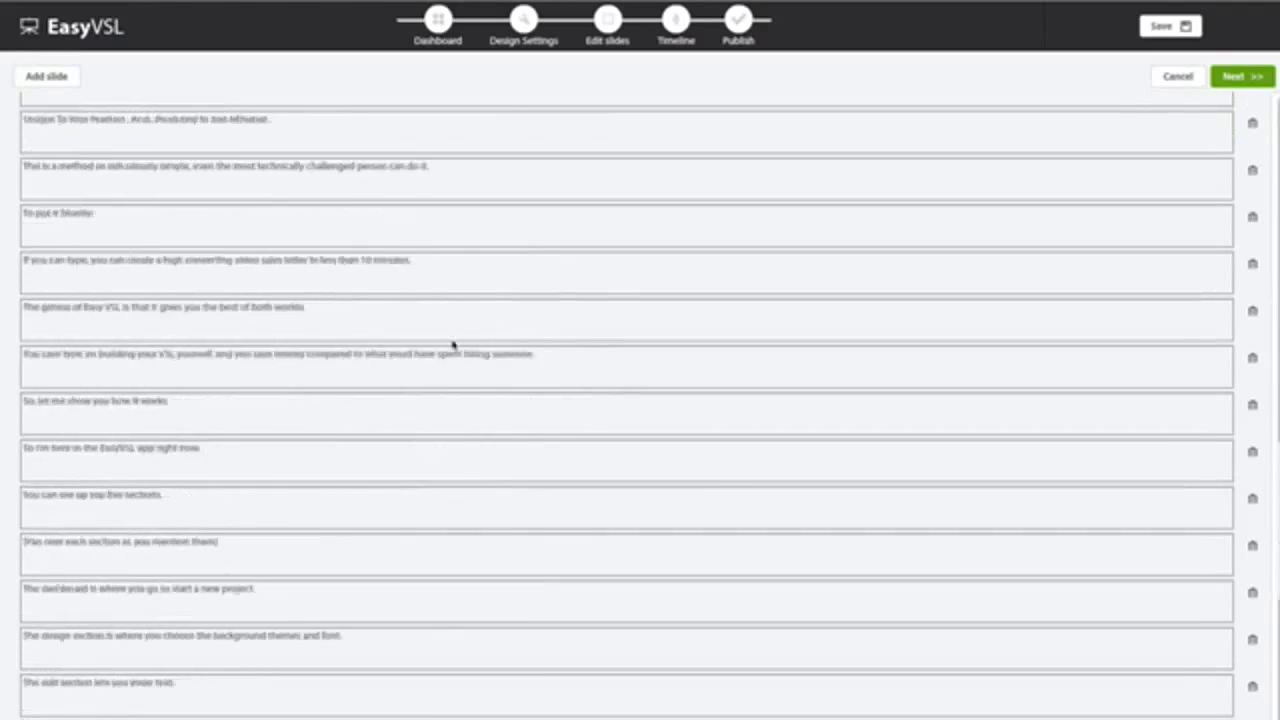
scroll(451, 340, up, 10)
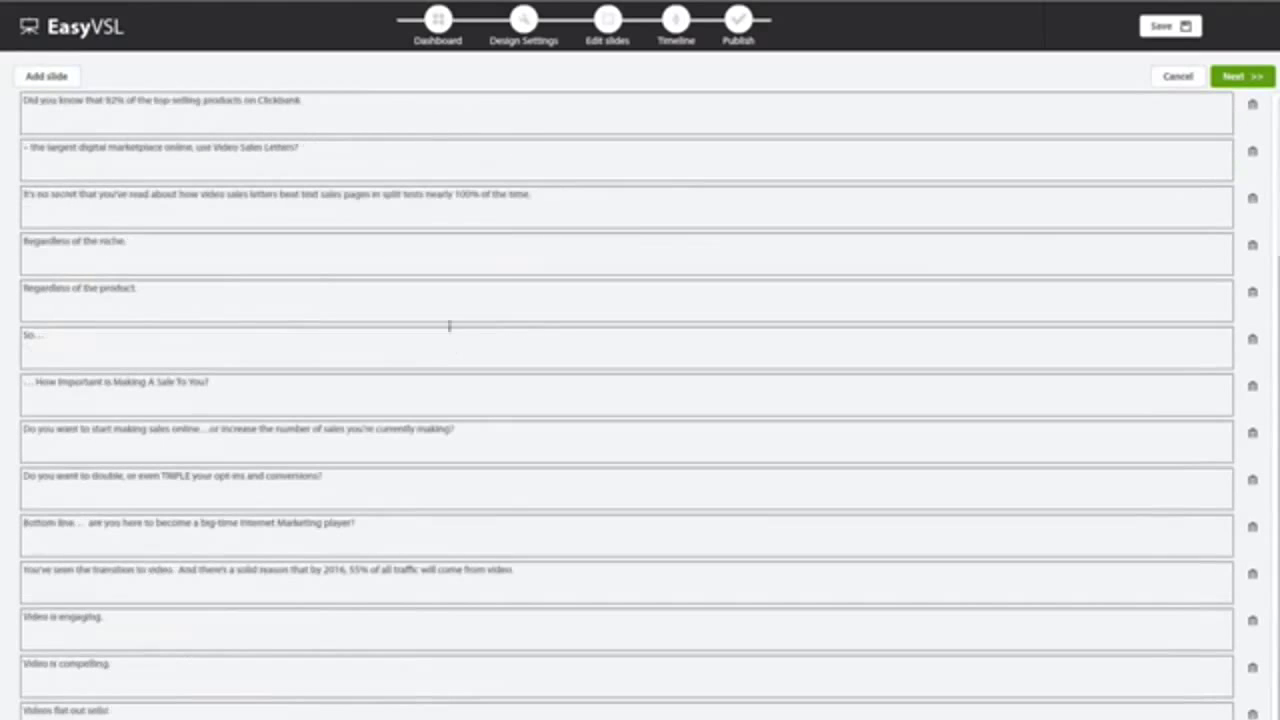
click(1235, 79)
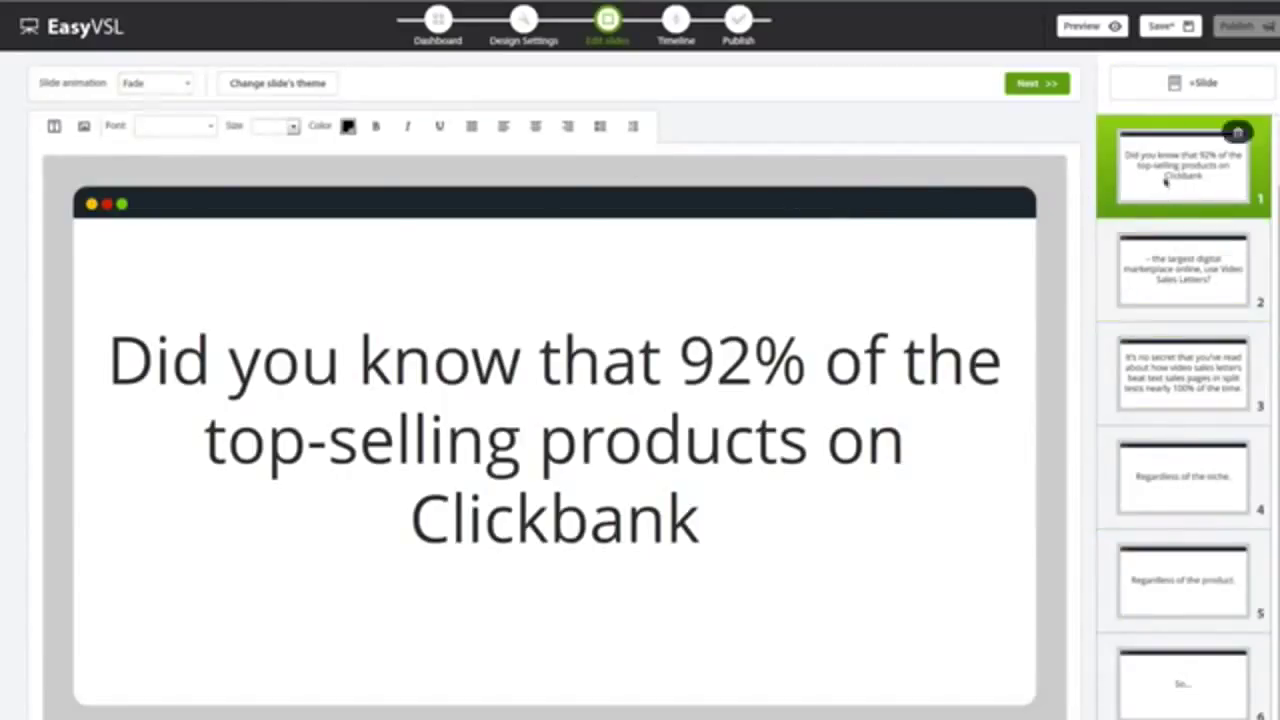
View slides 3 to 6 and slide 12 in the slide editor.
click(1170, 380)
click(1172, 470)
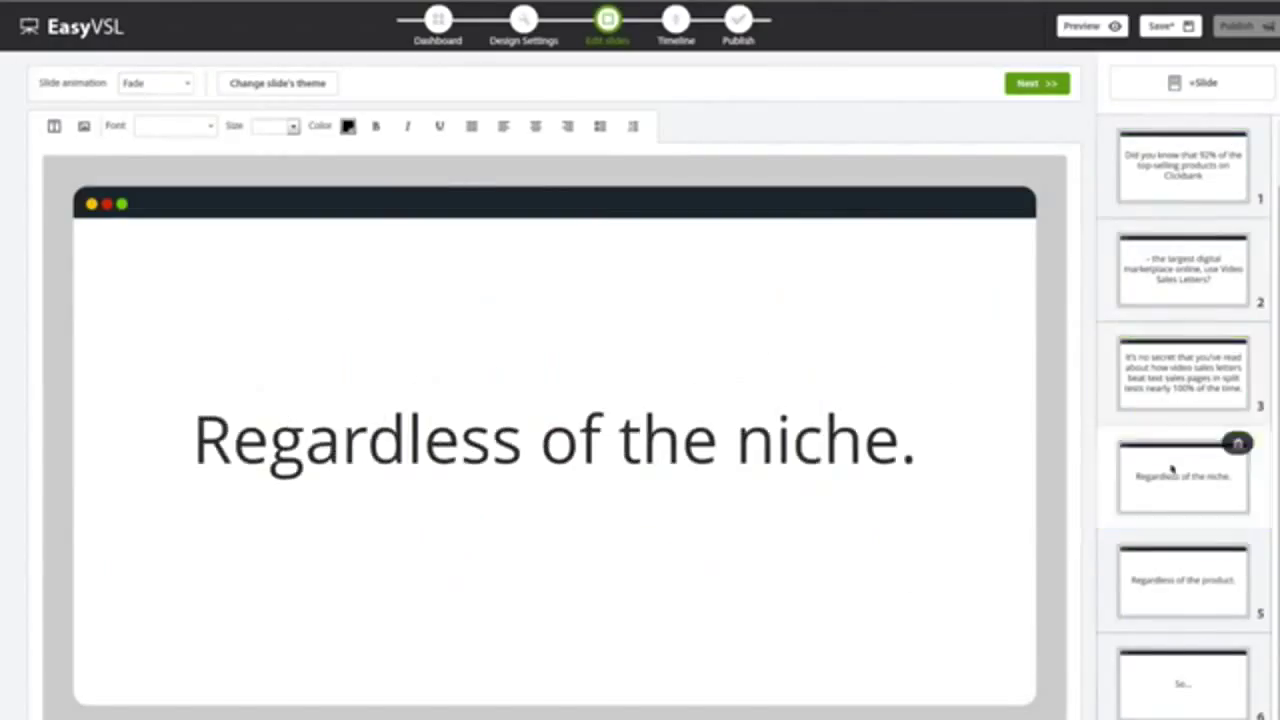
click(1168, 552)
click(1175, 655)
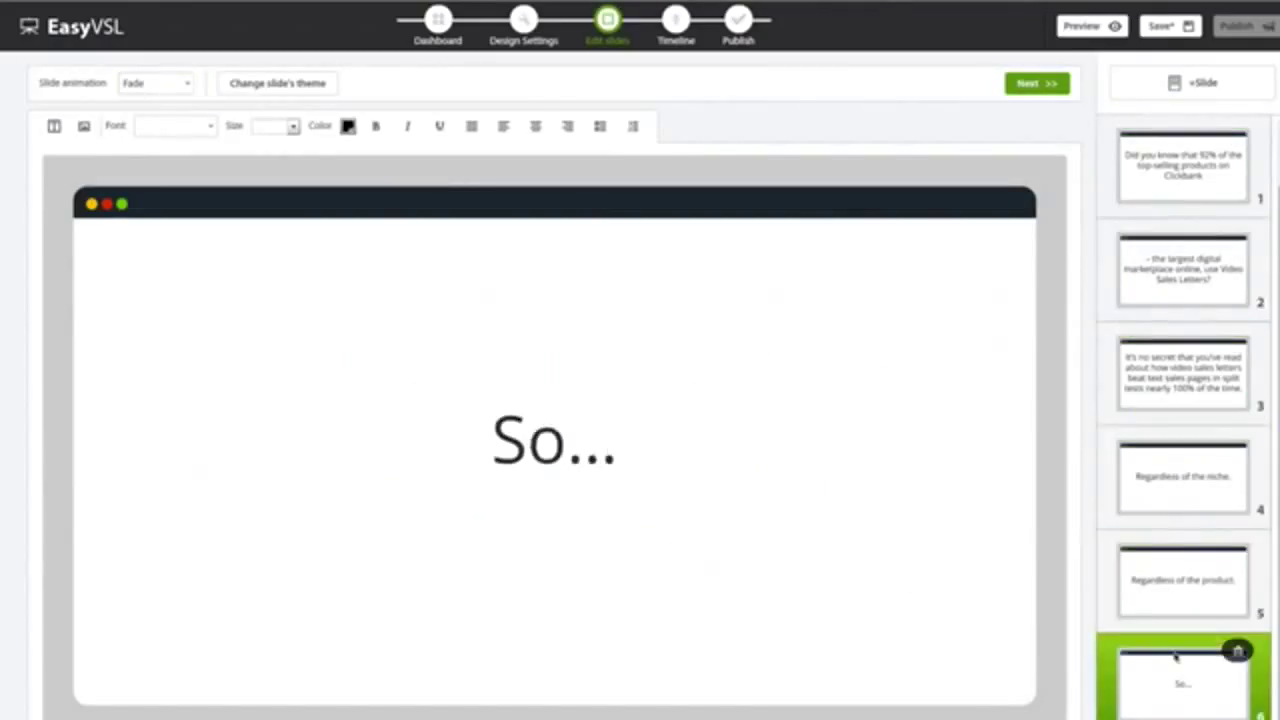
scroll(1175, 655, down, 5)
click(1175, 650)
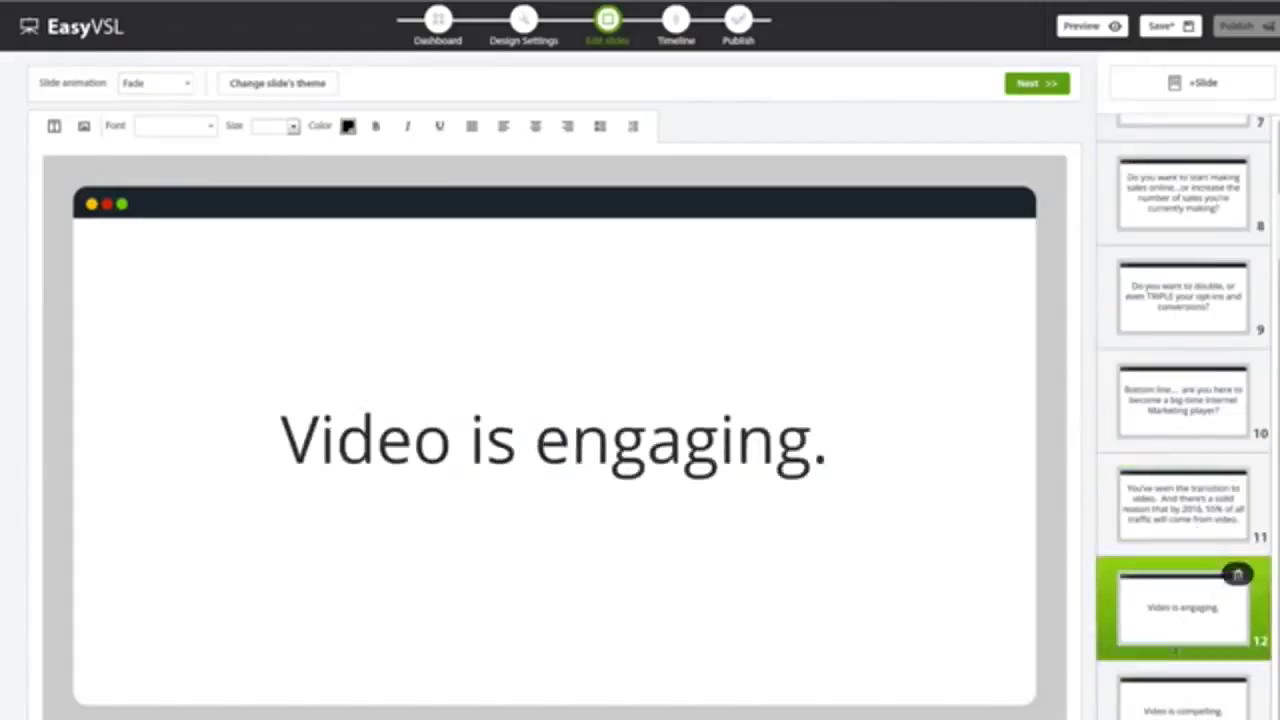
Set the animation of slide 13, "Video is compelling.", to Slide up.
click(1180, 695)
scroll(1180, 380, up, 5)
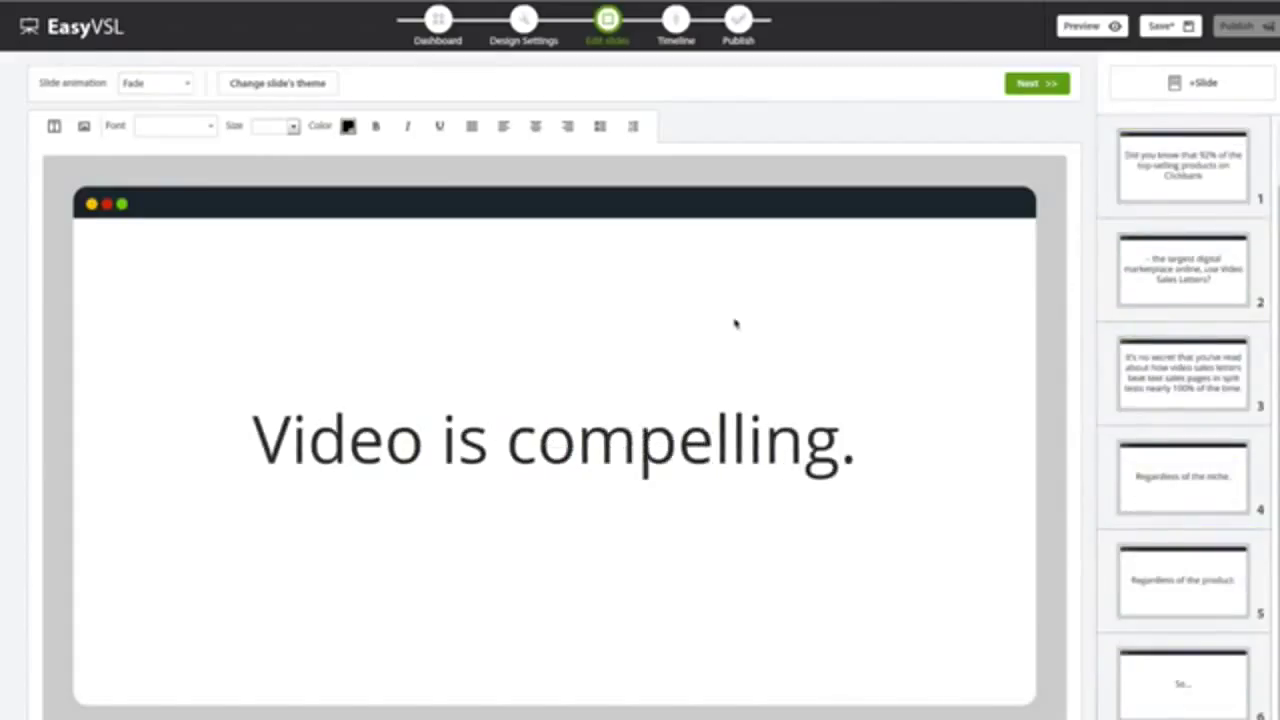
click(158, 85)
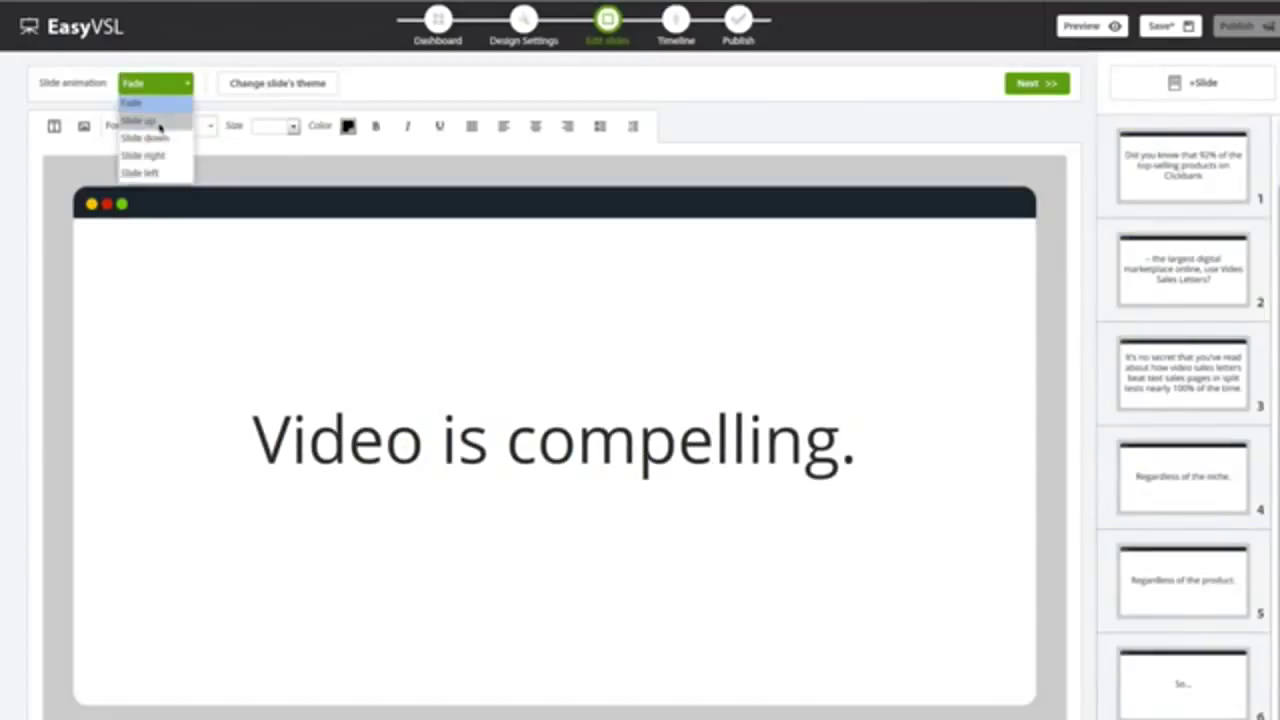
click(140, 120)
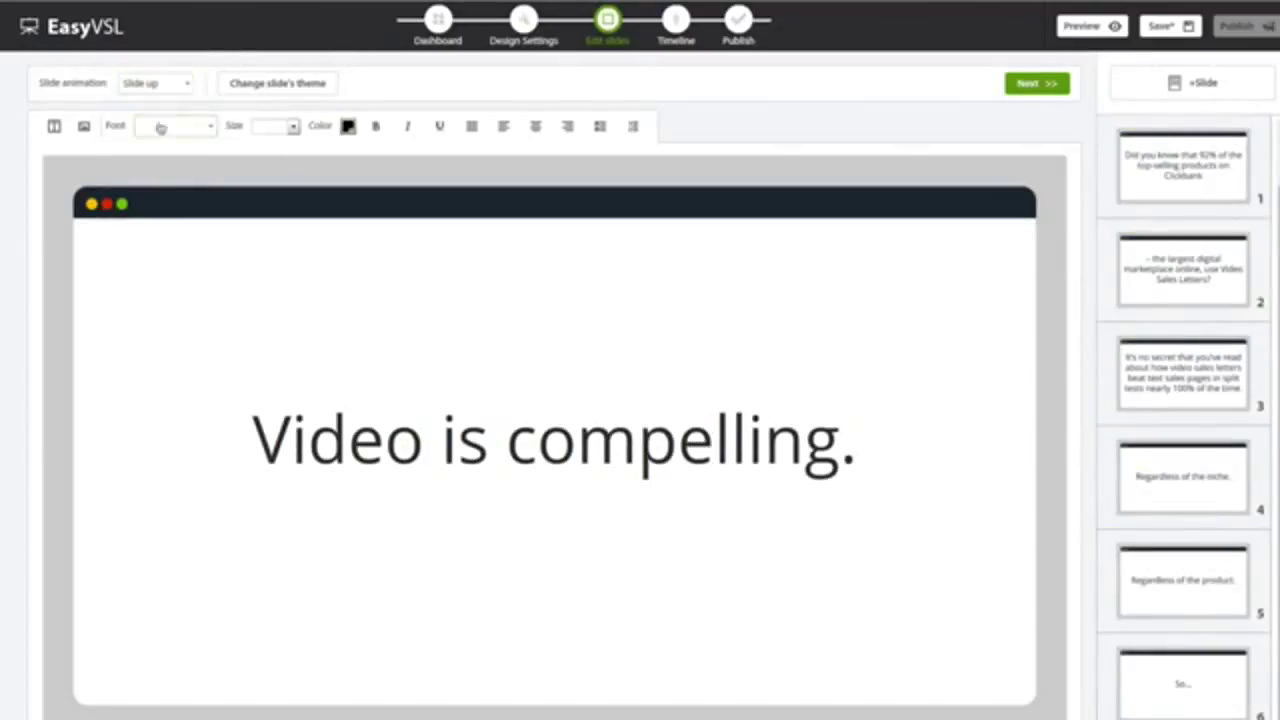
Change the theme of slide 25, "Premiere Elements.", to strip line.
click(258, 86)
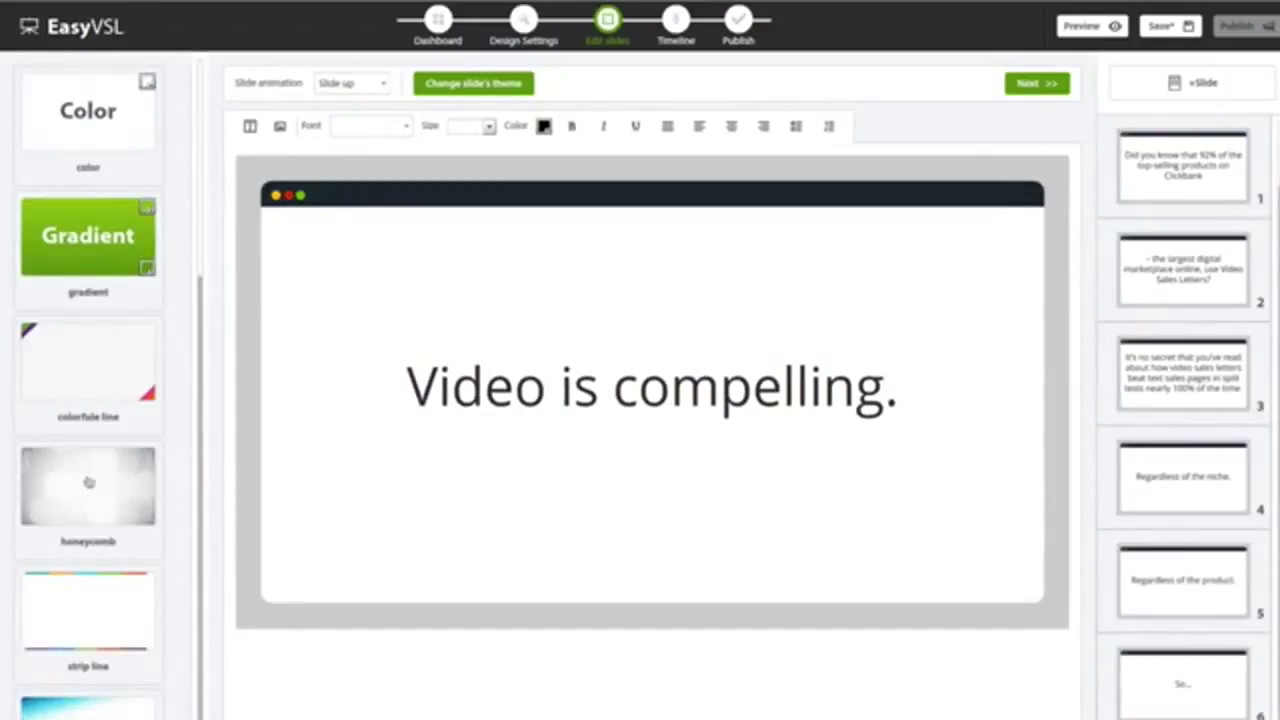
click(1172, 455)
scroll(1168, 480, down, 10)
scroll(1168, 500, down, 5)
click(1171, 508)
click(89, 610)
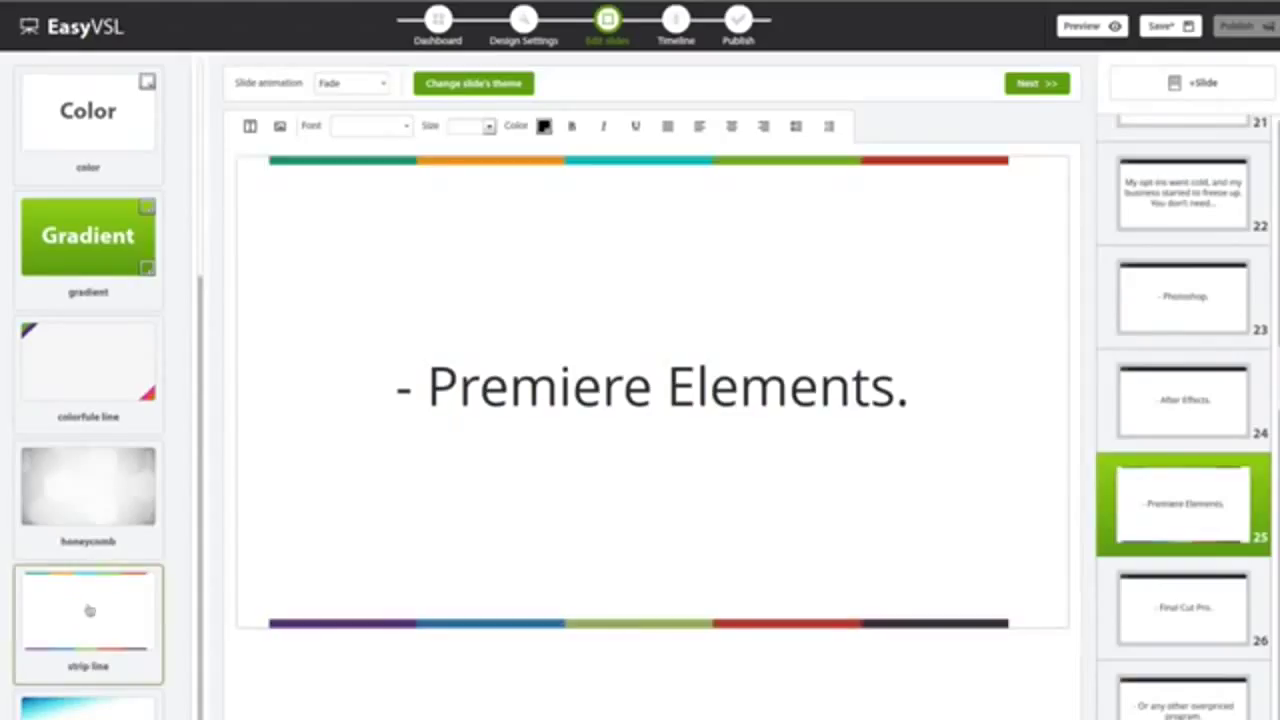
click(370, 84)
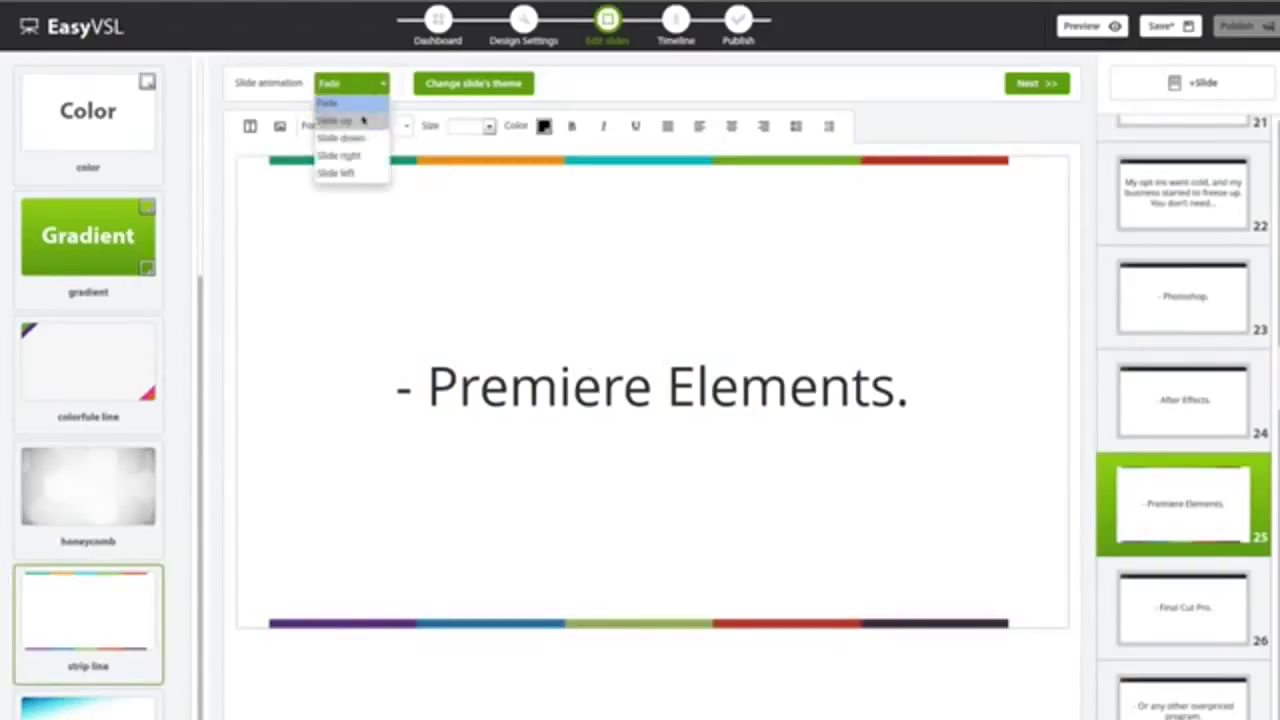
click(358, 156)
click(358, 84)
click(358, 104)
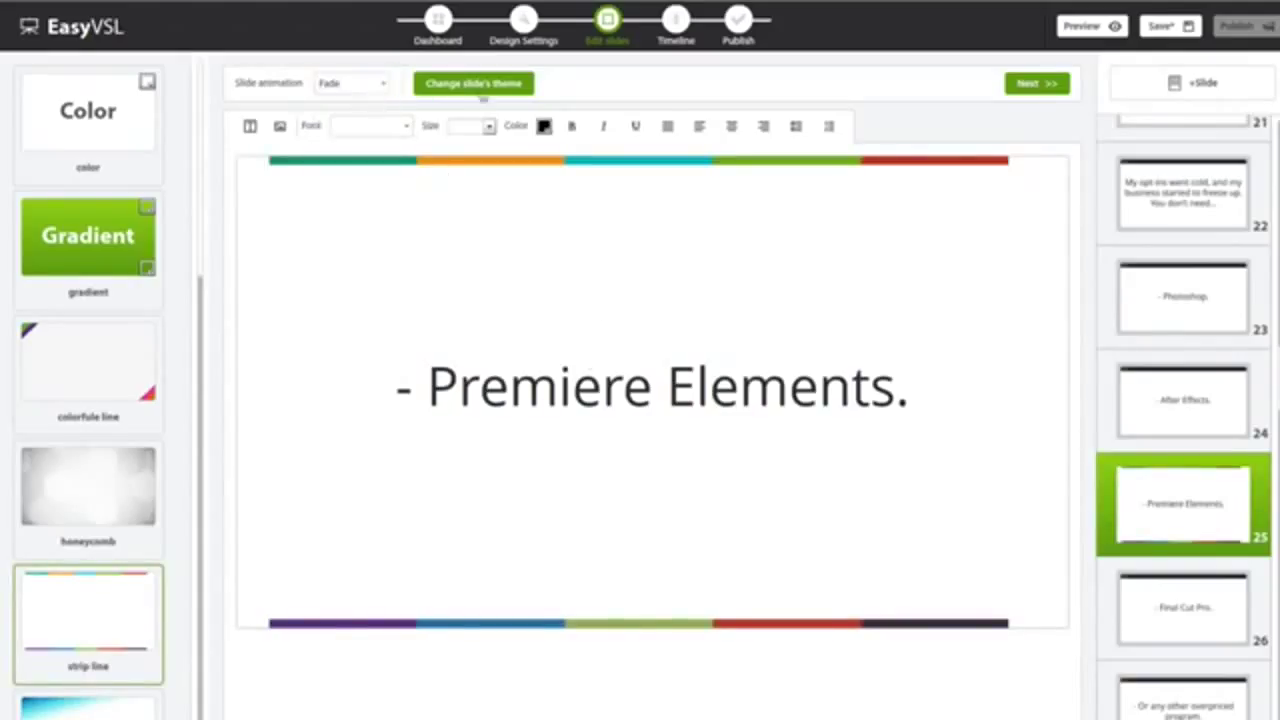
Set the text of slide 25, "Premiere Elements.", to size 70 and make it bold.
click(500, 85)
click(515, 415)
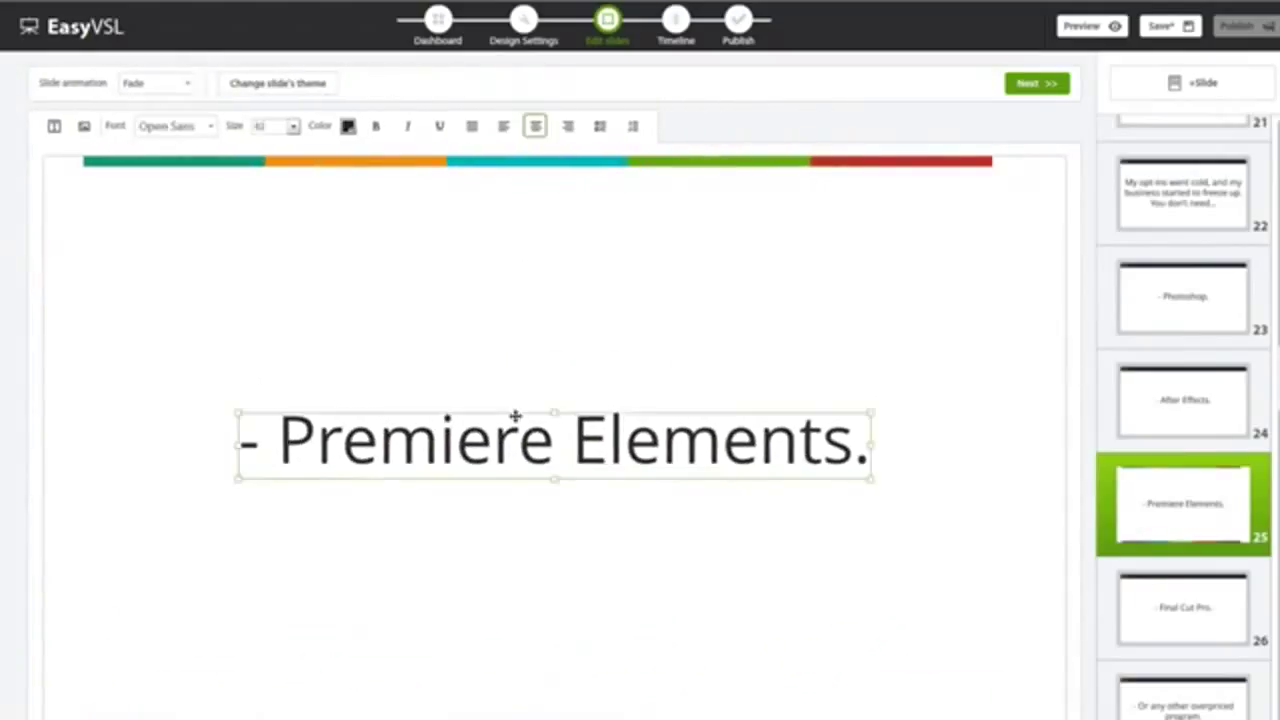
click(572, 440)
key(ctrl+a)
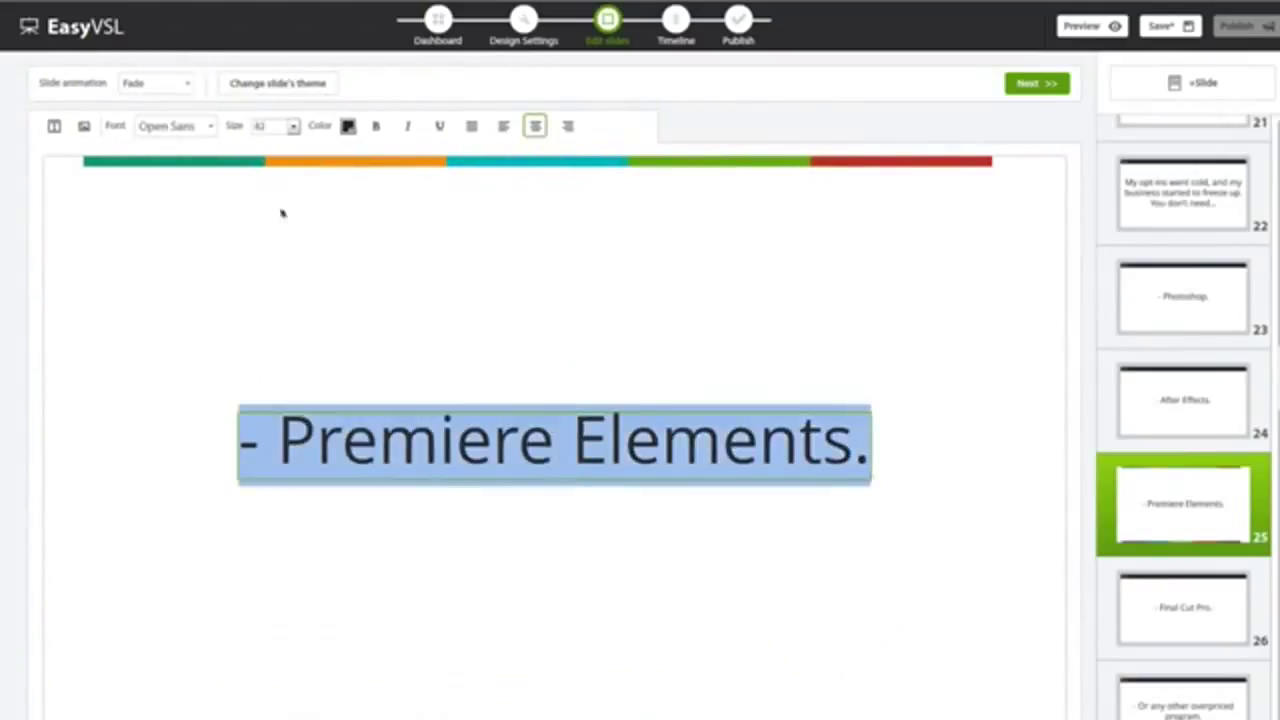
click(209, 128)
click(294, 127)
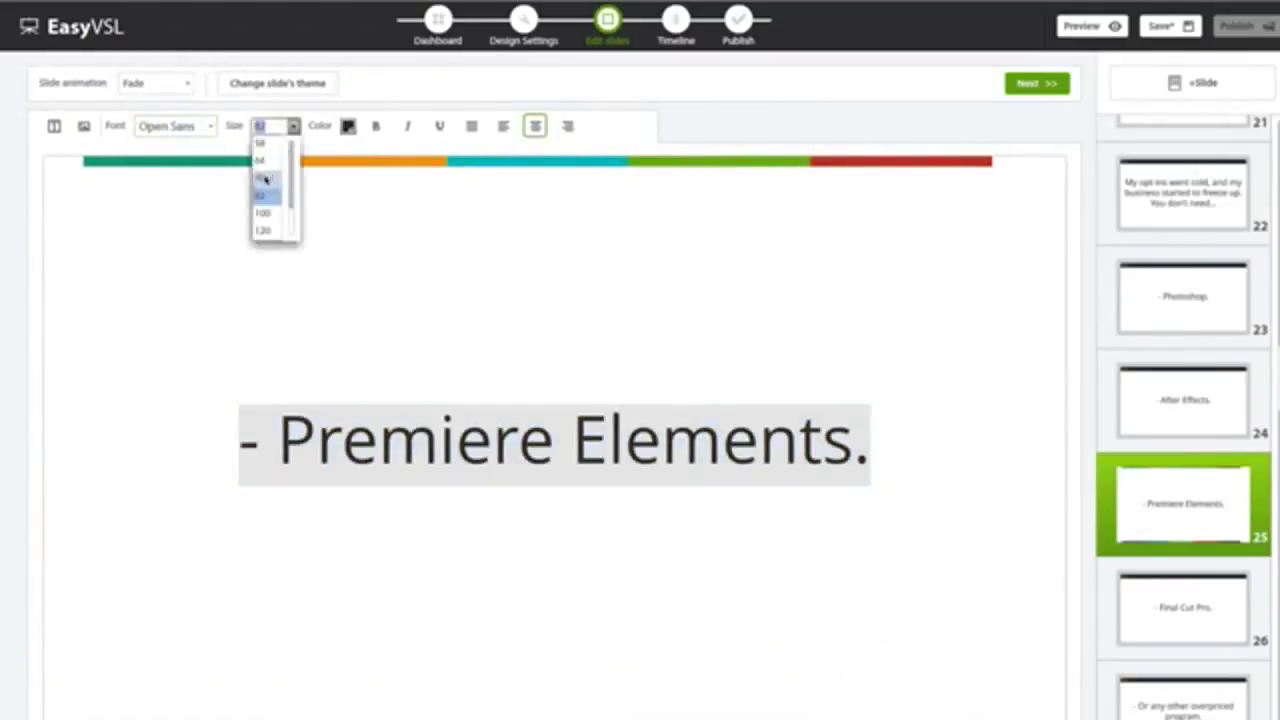
click(264, 178)
click(376, 127)
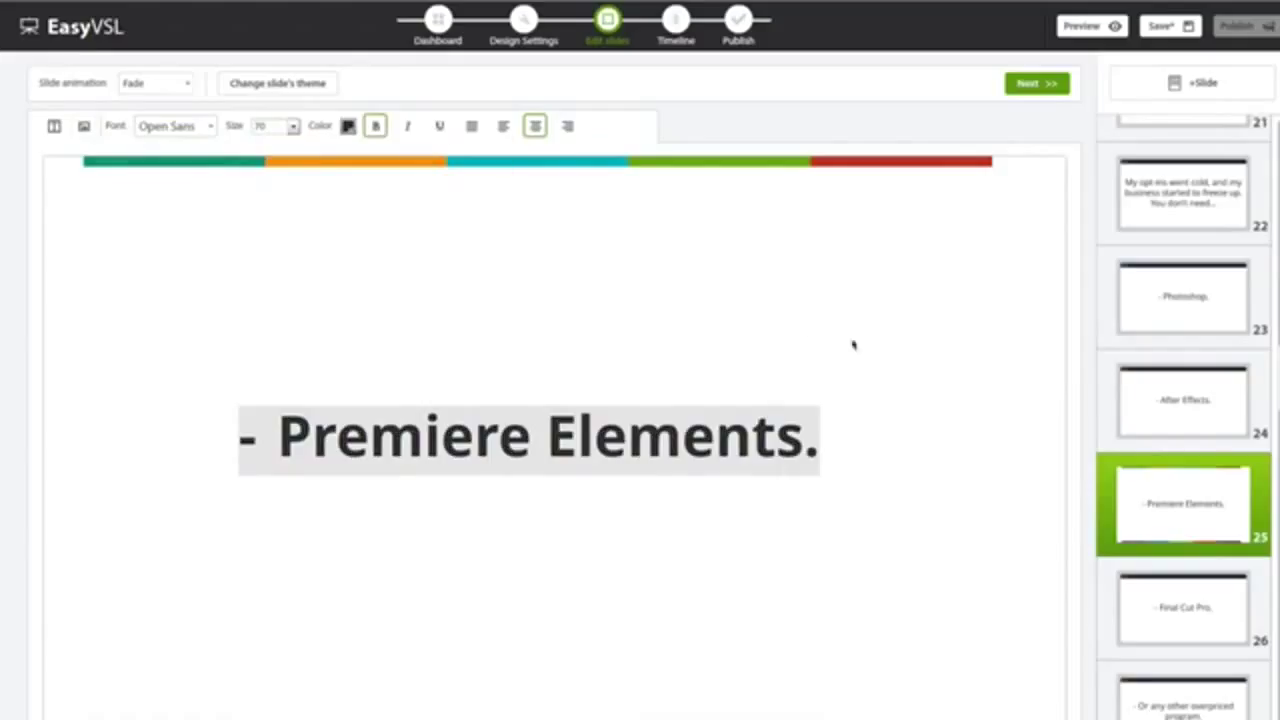
Open slide 1, "Did you know that 92% of the top-selling products on Clickbank", and try to reorder it below slide 2.
scroll(1132, 376, down, 20)
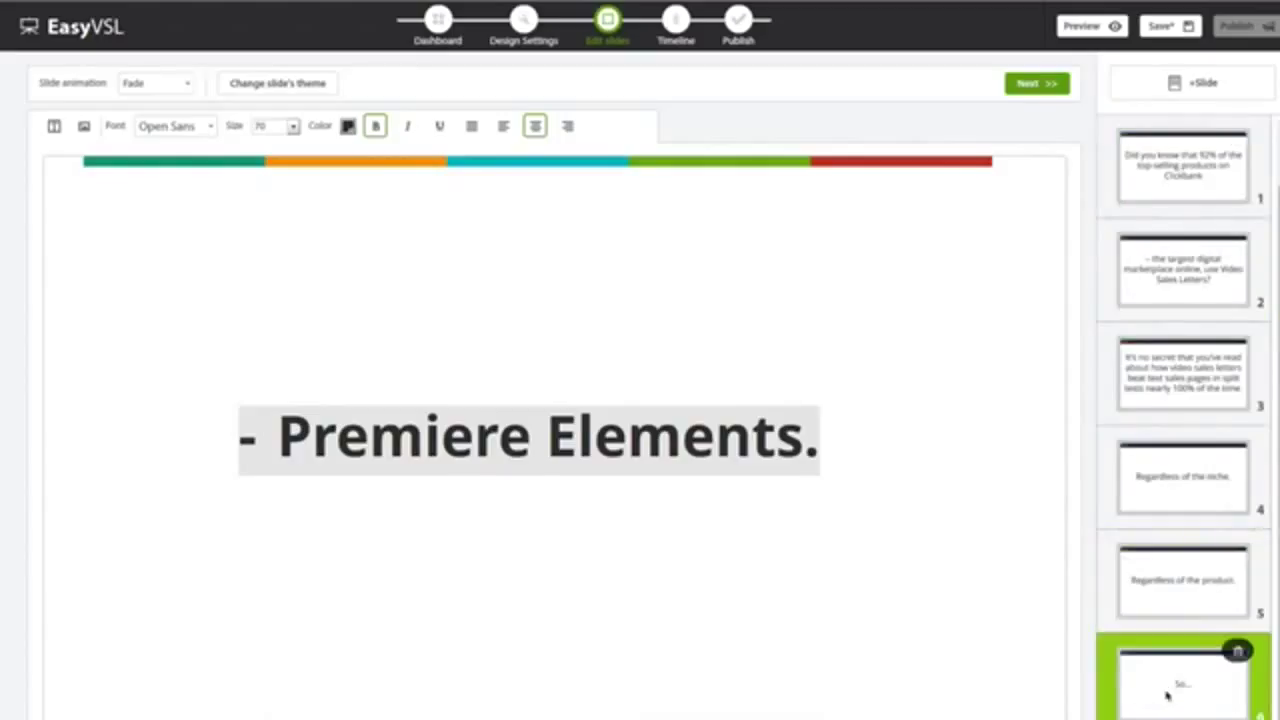
click(1182, 270)
click(1178, 166)
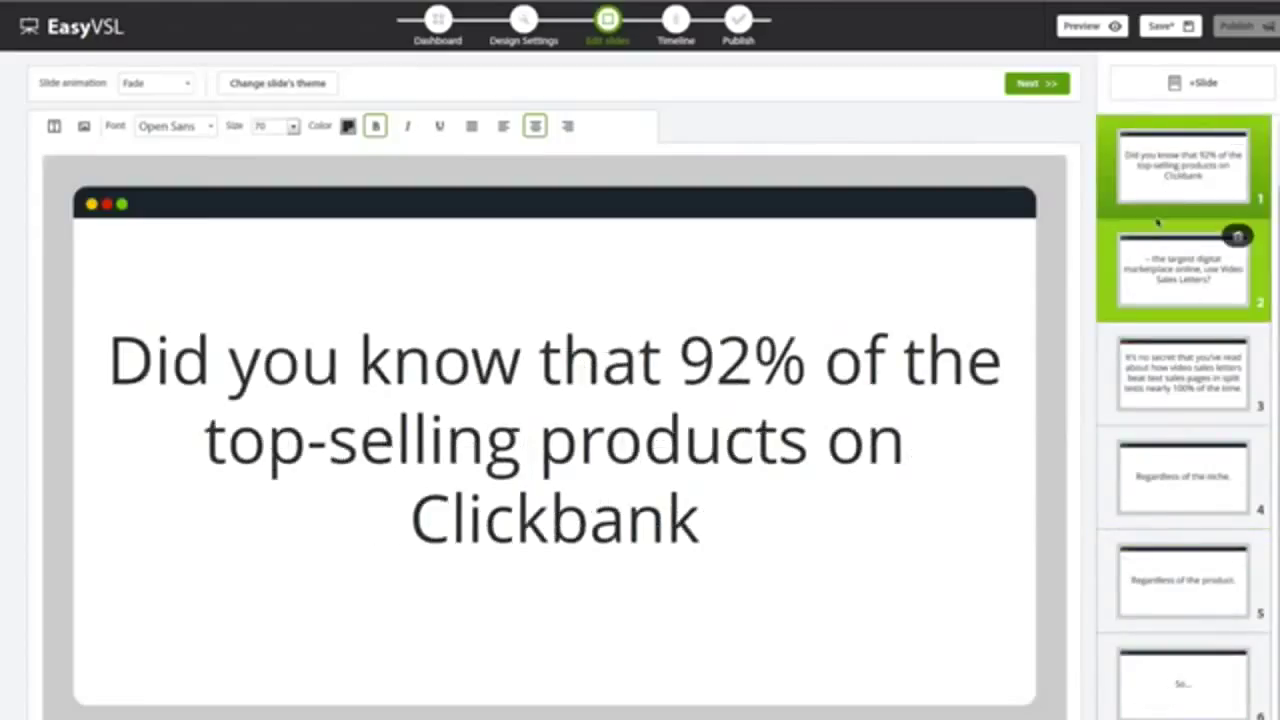
drag(1171, 194, 1169, 325)
click(1180, 165)
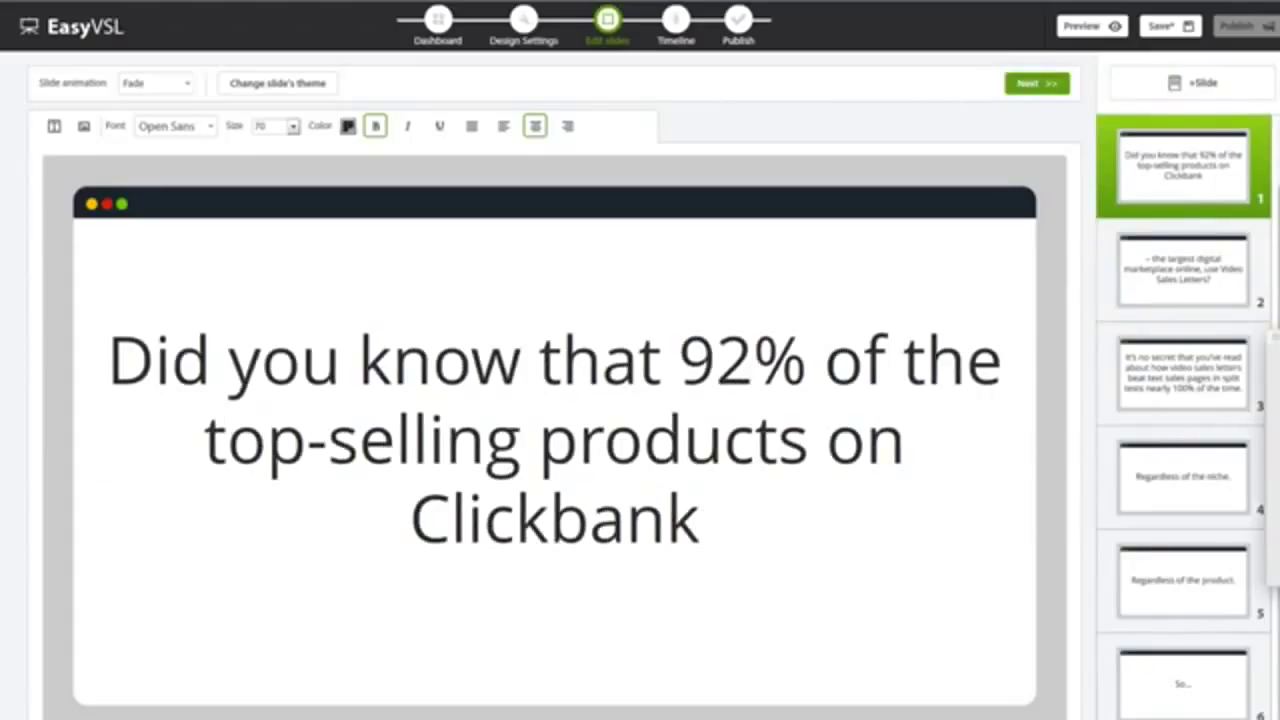
Continue to the timeline and load script-VO.mp3 from the Desktop as the audio file.
click(1022, 86)
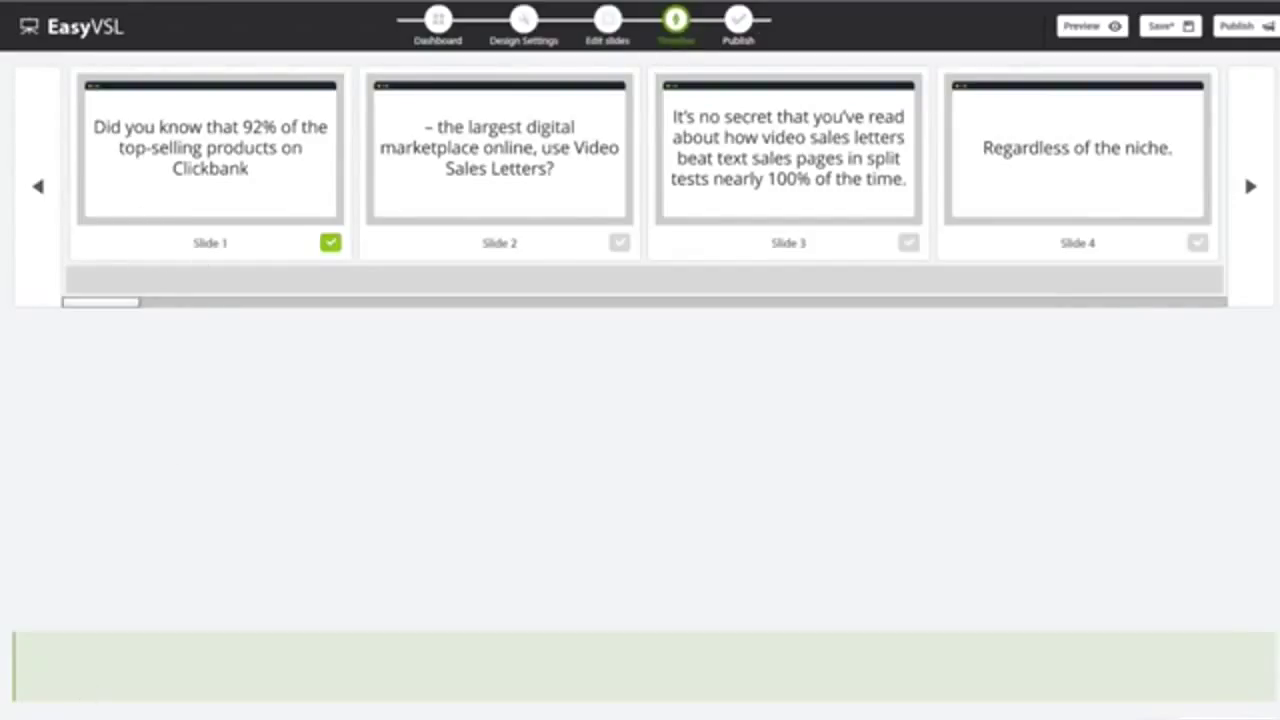
scroll(60, 660, down, 1)
click(63, 701)
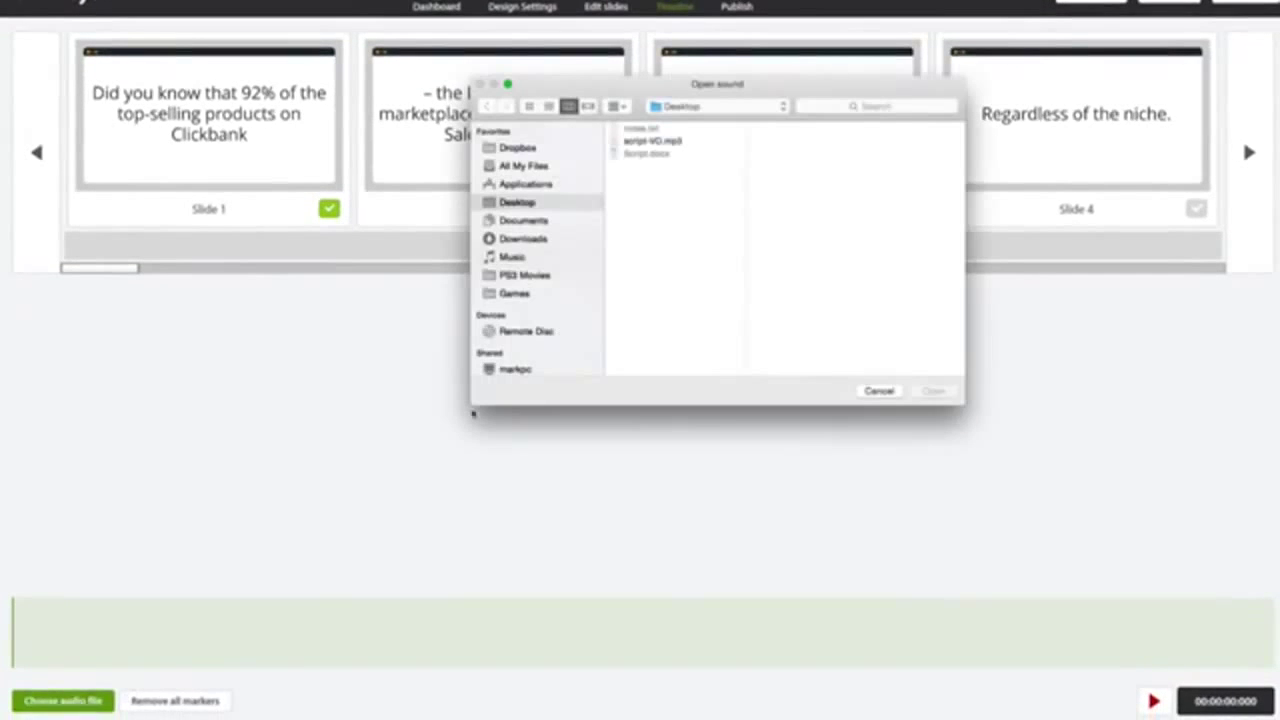
double_click(642, 142)
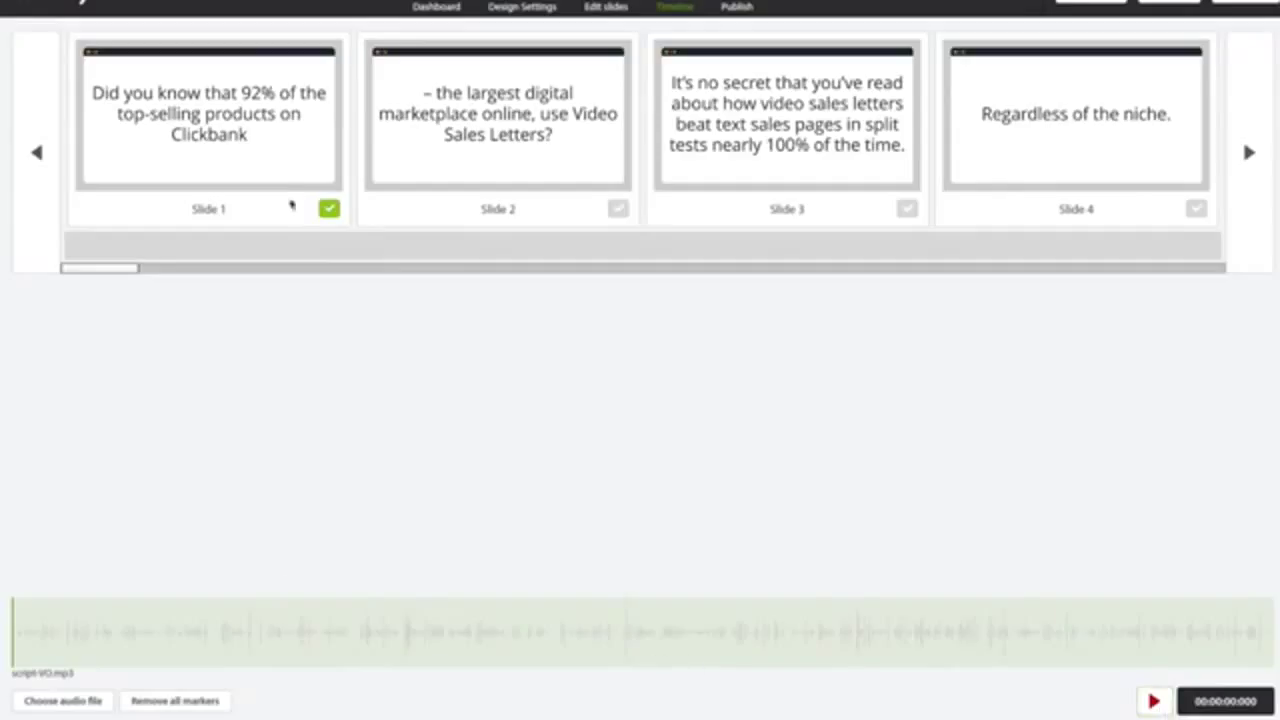
Play the voice-over and mark the transitions to slide 2 at 00:04 and slide 3 at 00:08.
click(1153, 701)
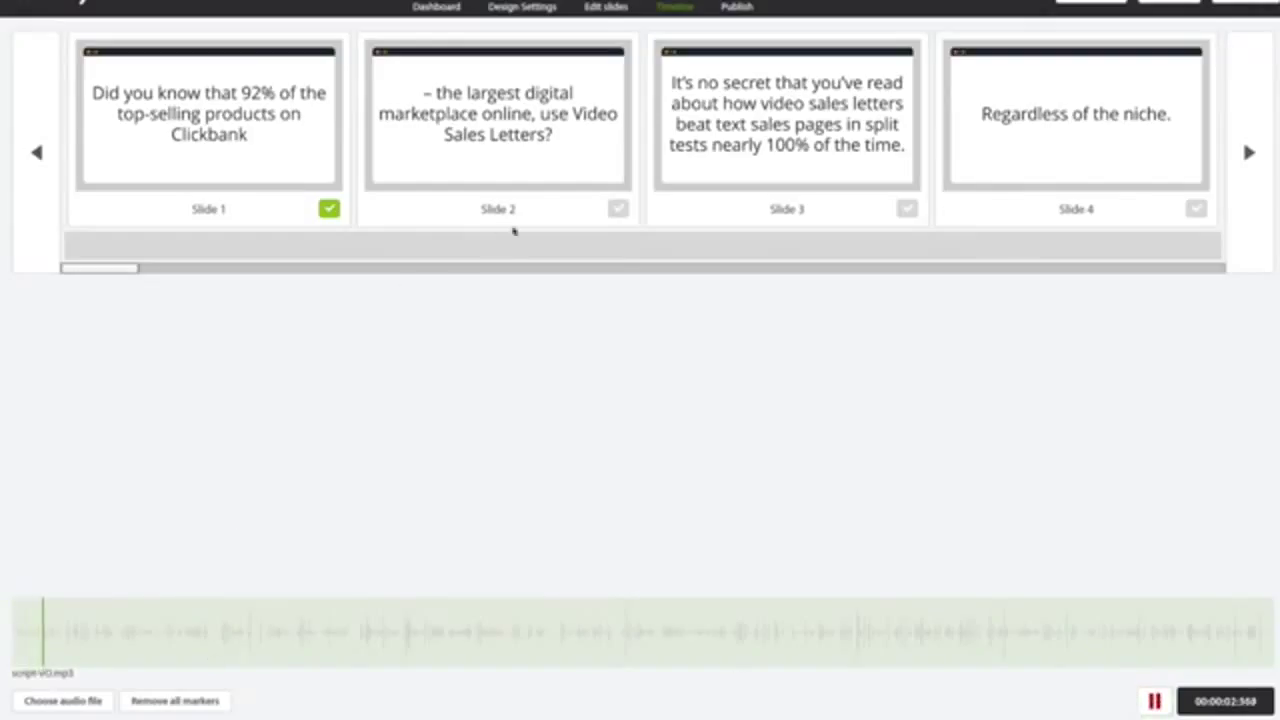
click(618, 208)
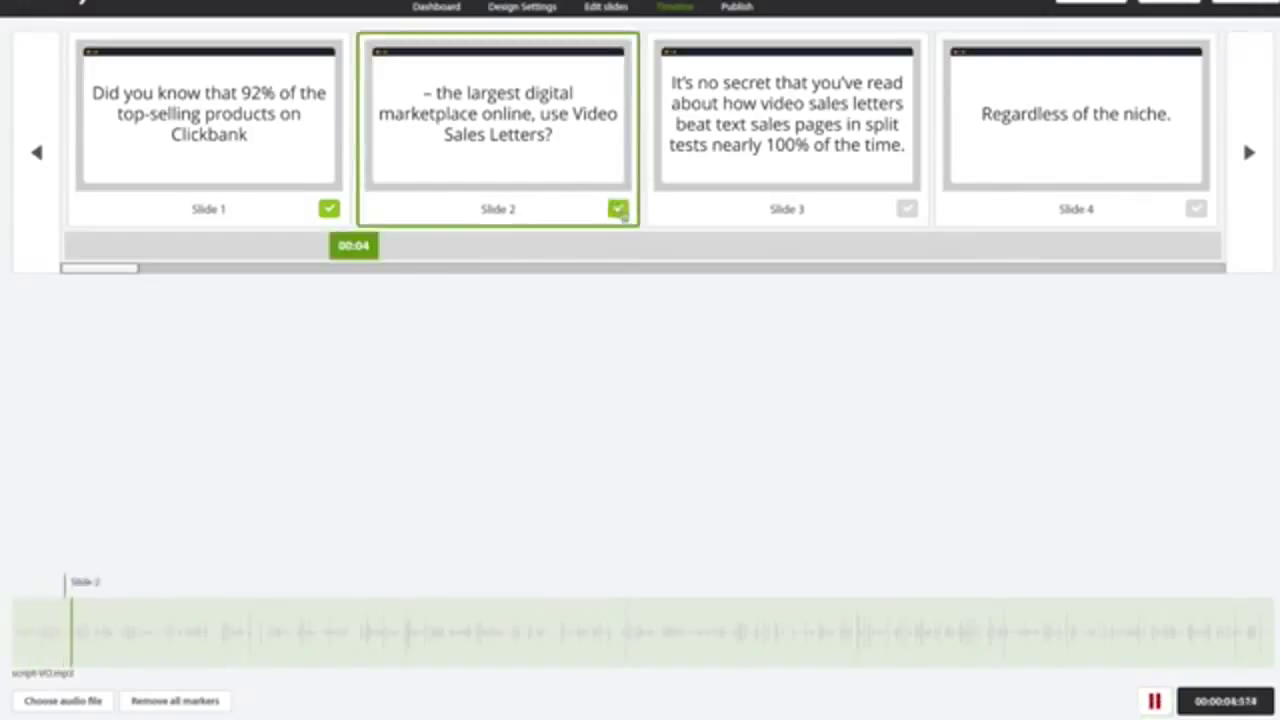
click(908, 208)
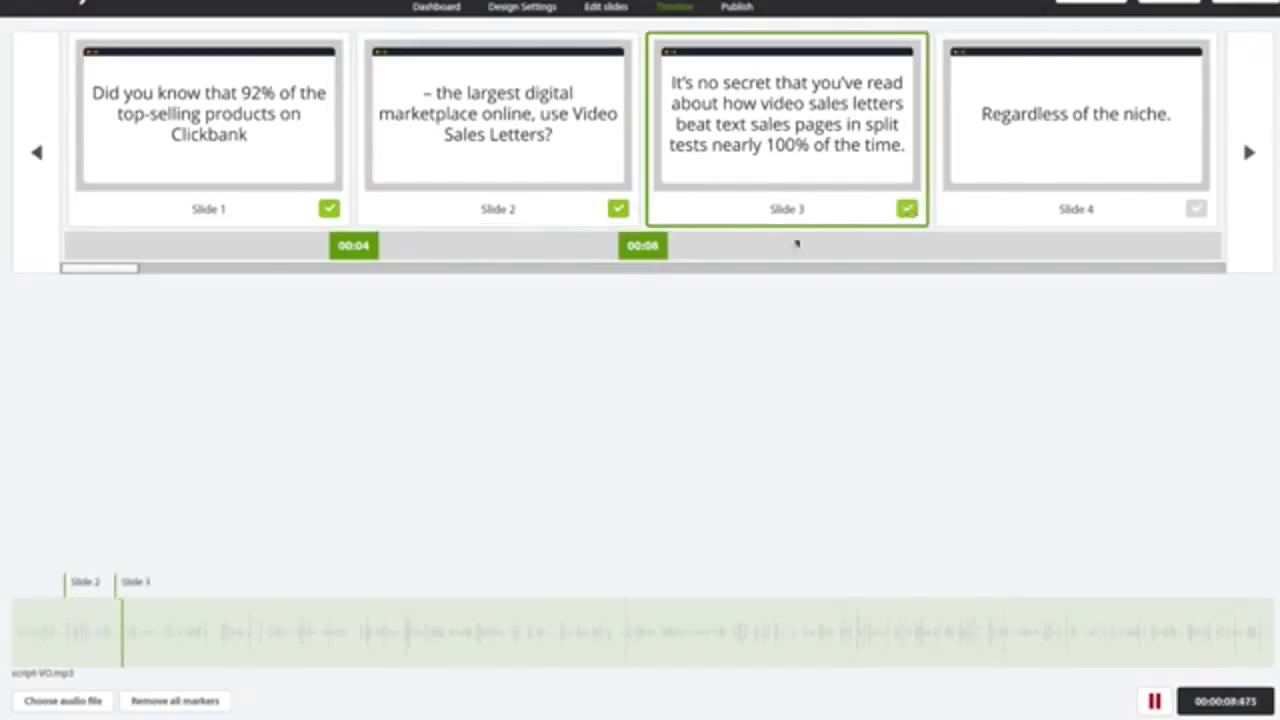
drag(114, 268, 149, 268)
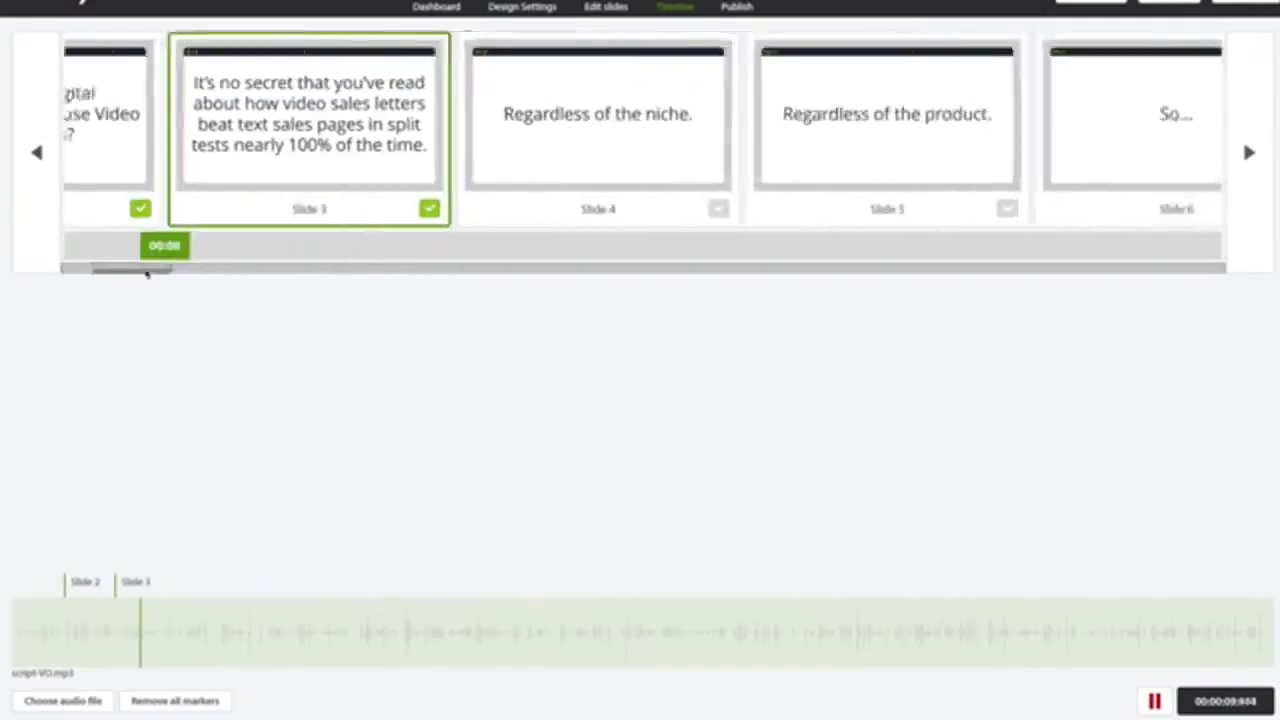
Replace slide 4's premature marker with one at 00:16 during playback and mark slide 5 at 00:17.
click(718, 208)
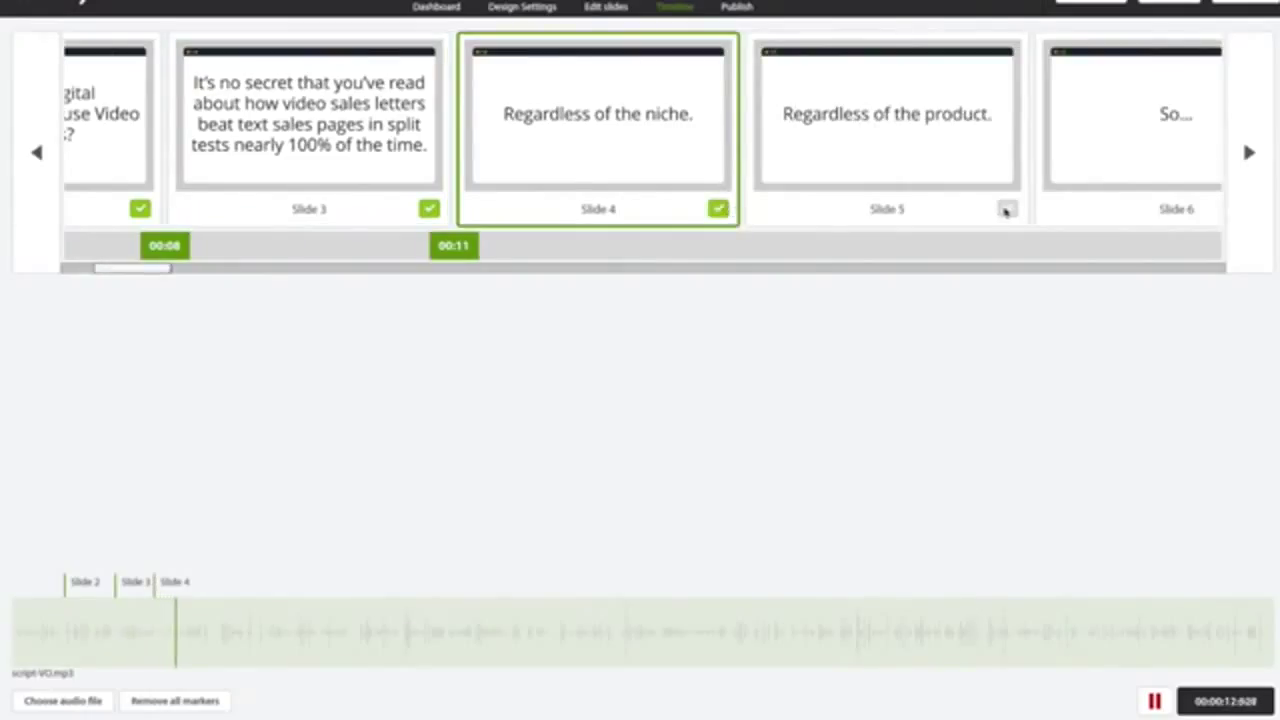
click(718, 208)
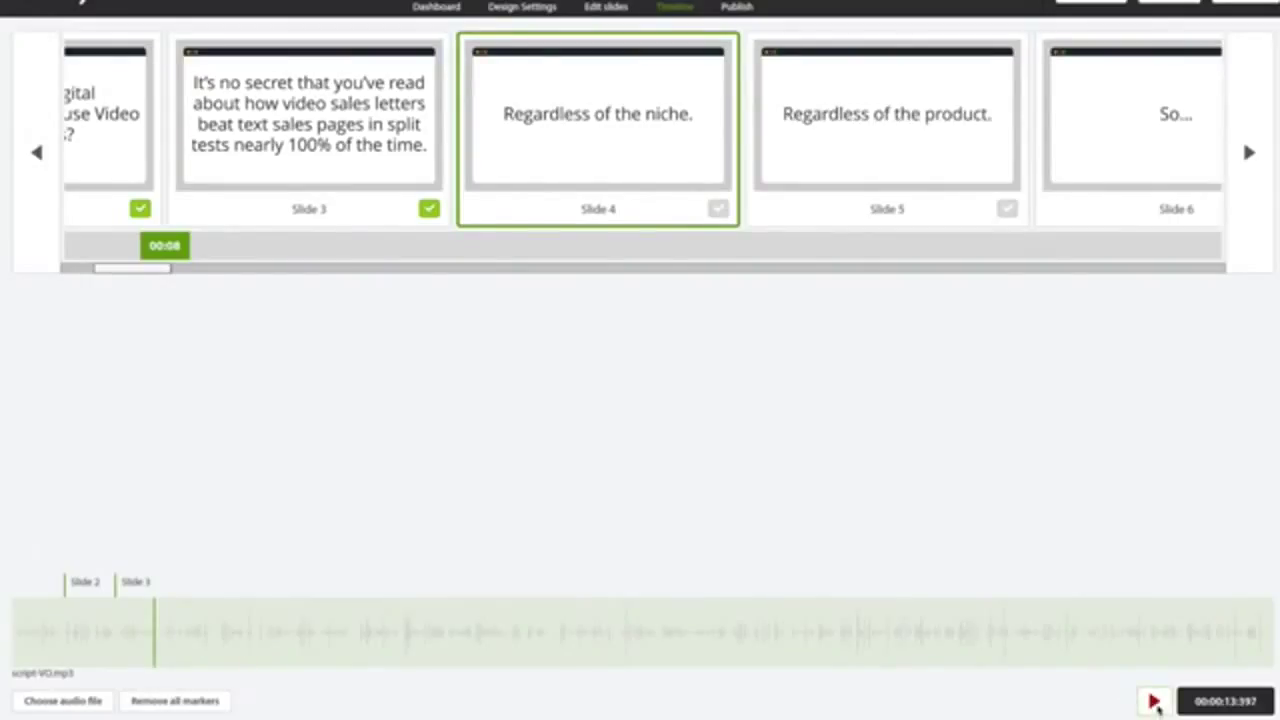
click(1155, 702)
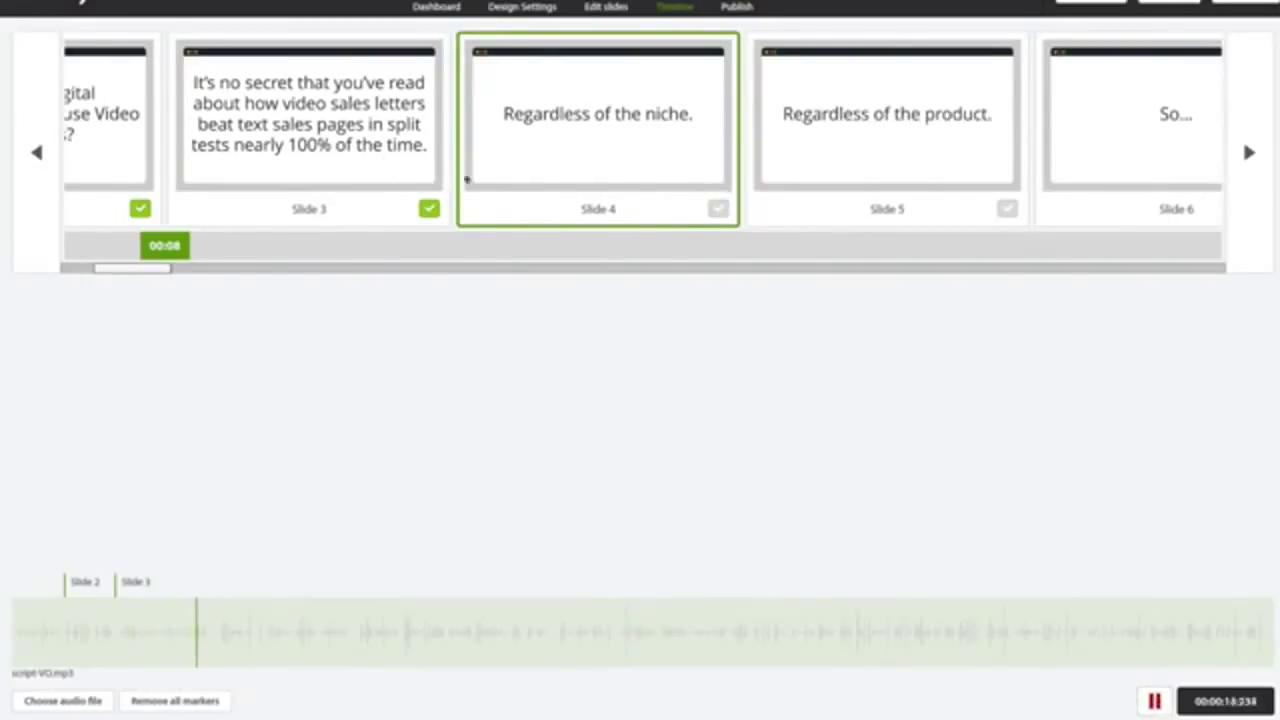
click(717, 208)
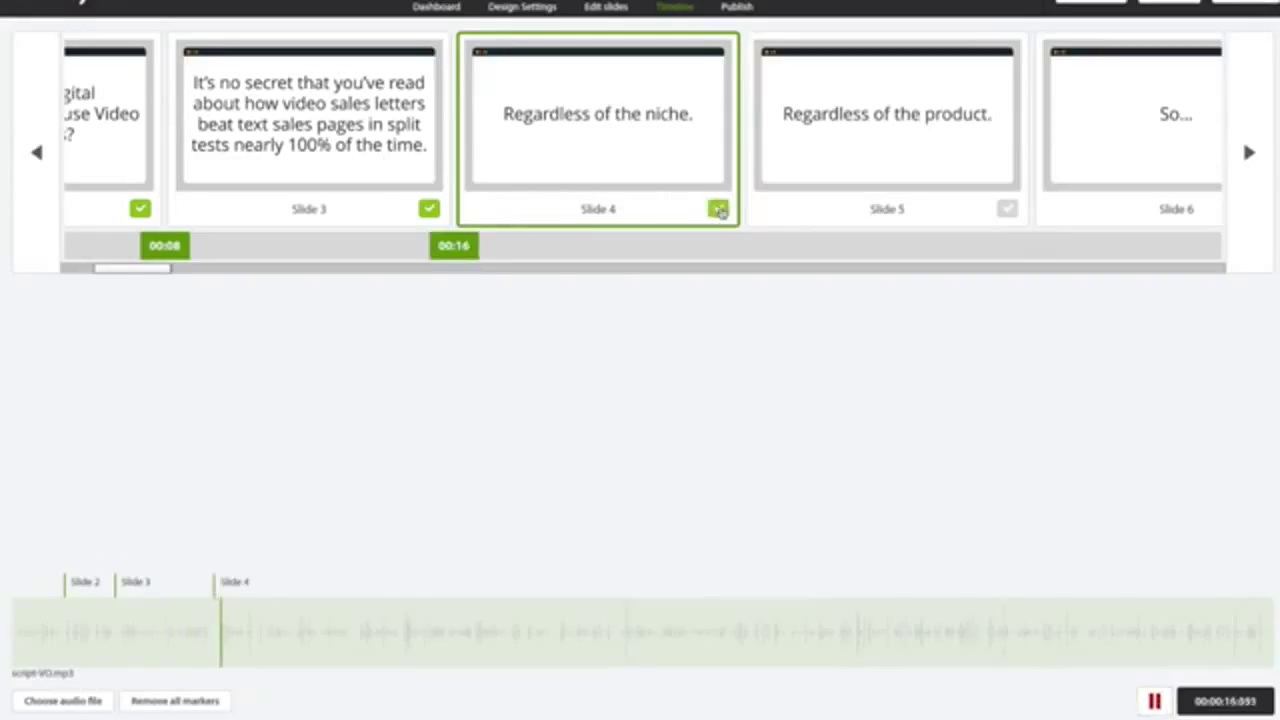
click(1006, 208)
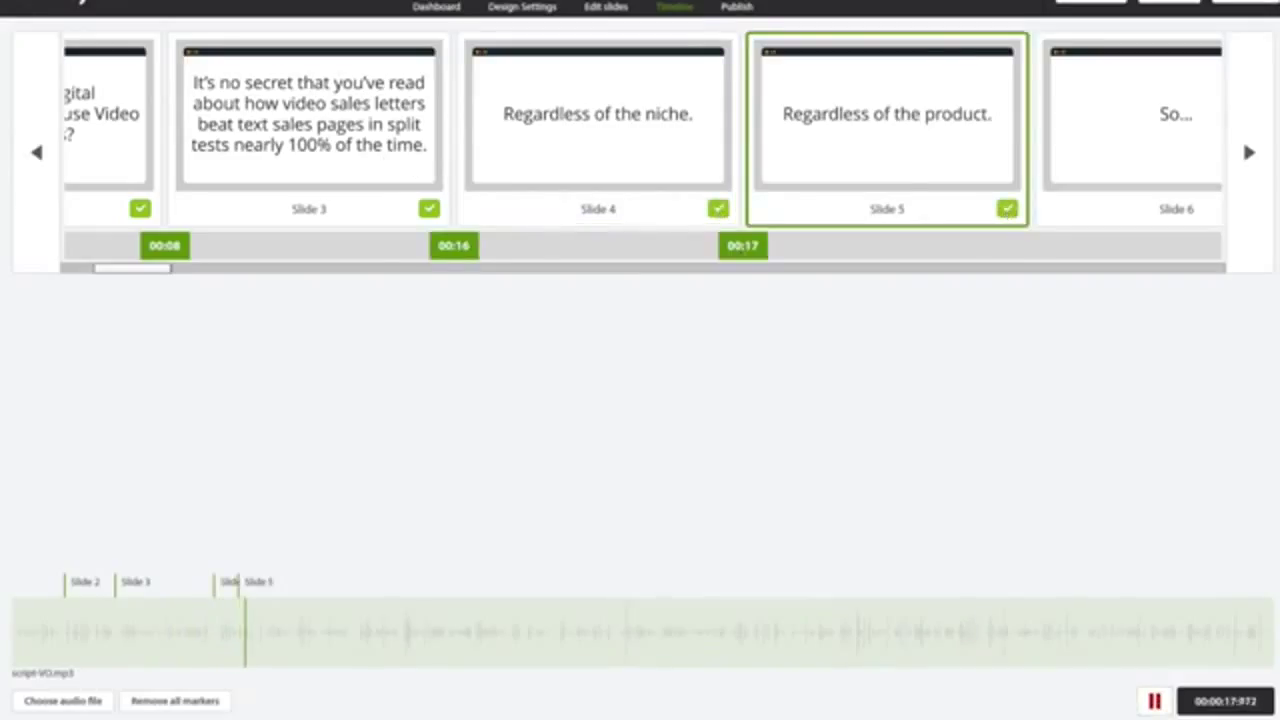
Mark the transitions to slide 6 at 00:20 and slide 7 at 00:21, and pause the voice-over.
drag(133, 267, 166, 271)
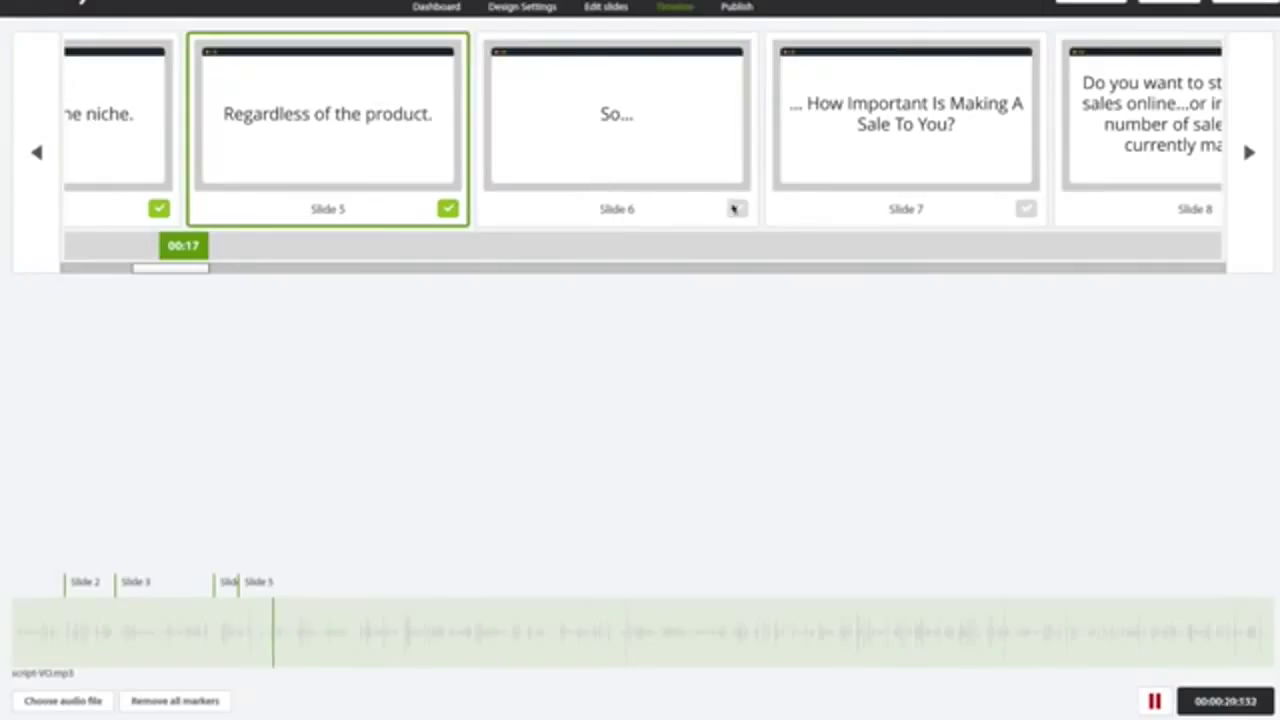
click(736, 208)
click(1025, 208)
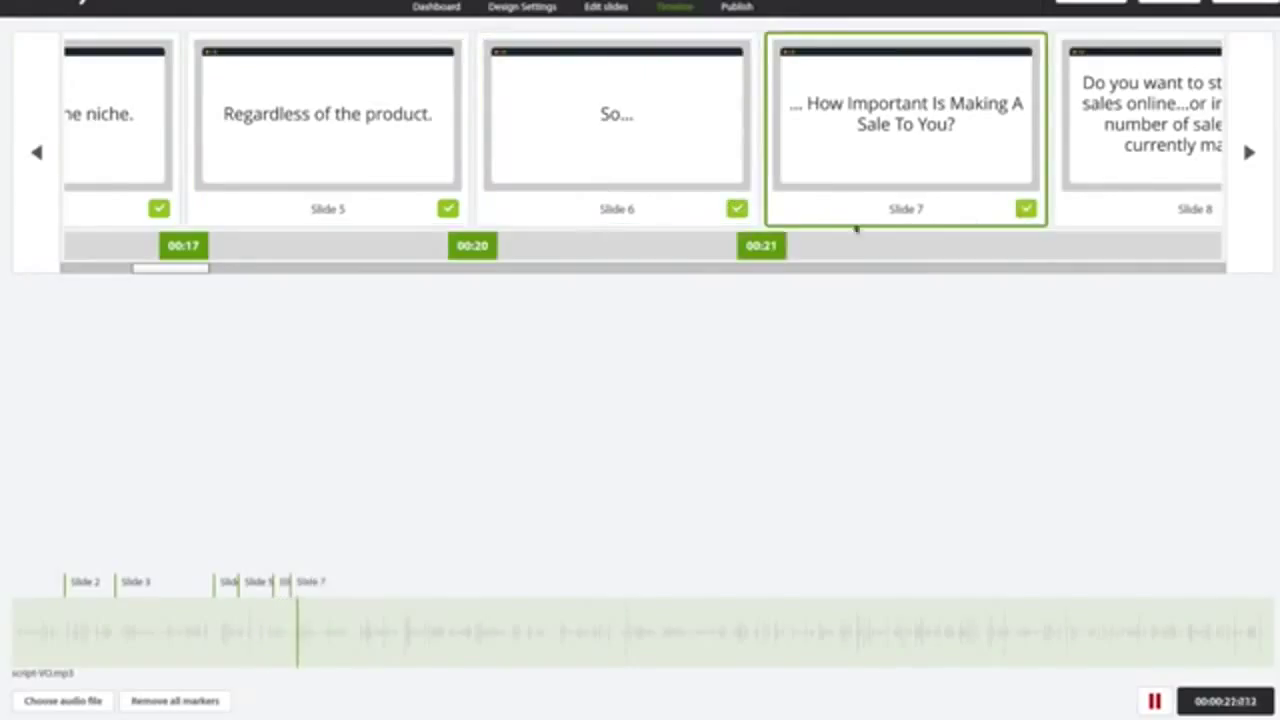
click(1155, 701)
Preview the timed slides with the voice-over and return to the timeline.
drag(150, 272, 200, 277)
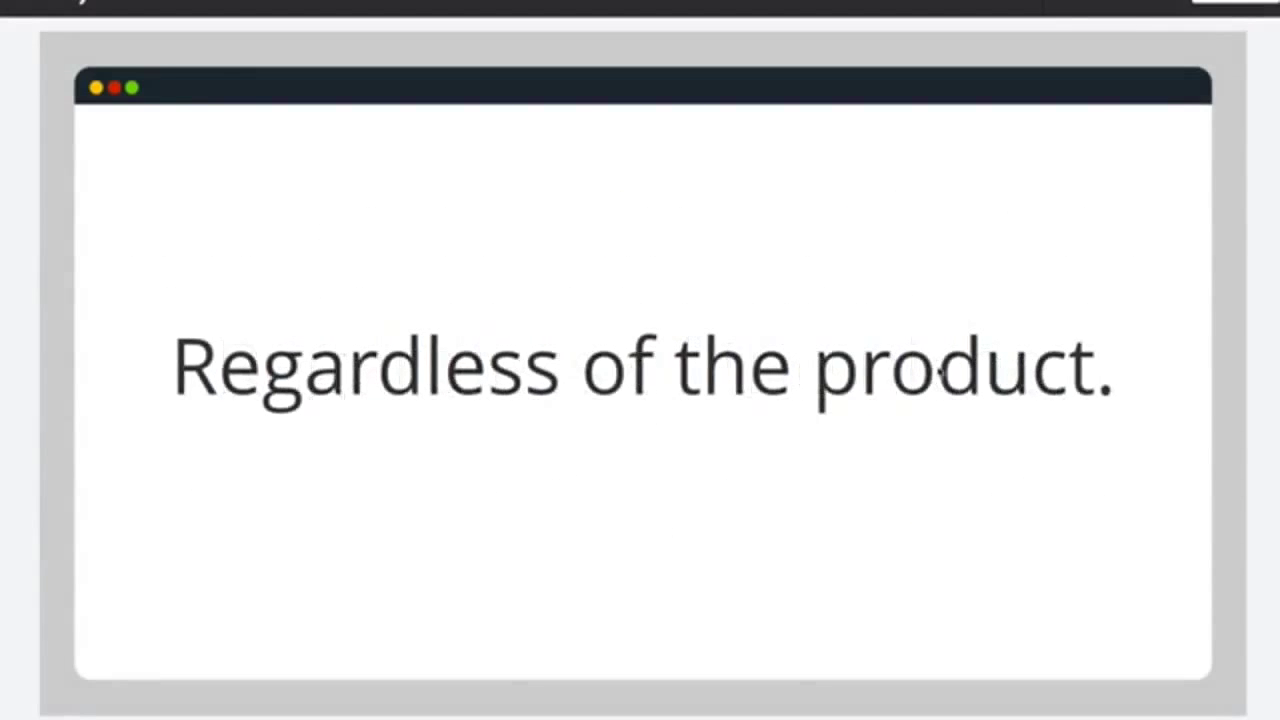
click(1228, 14)
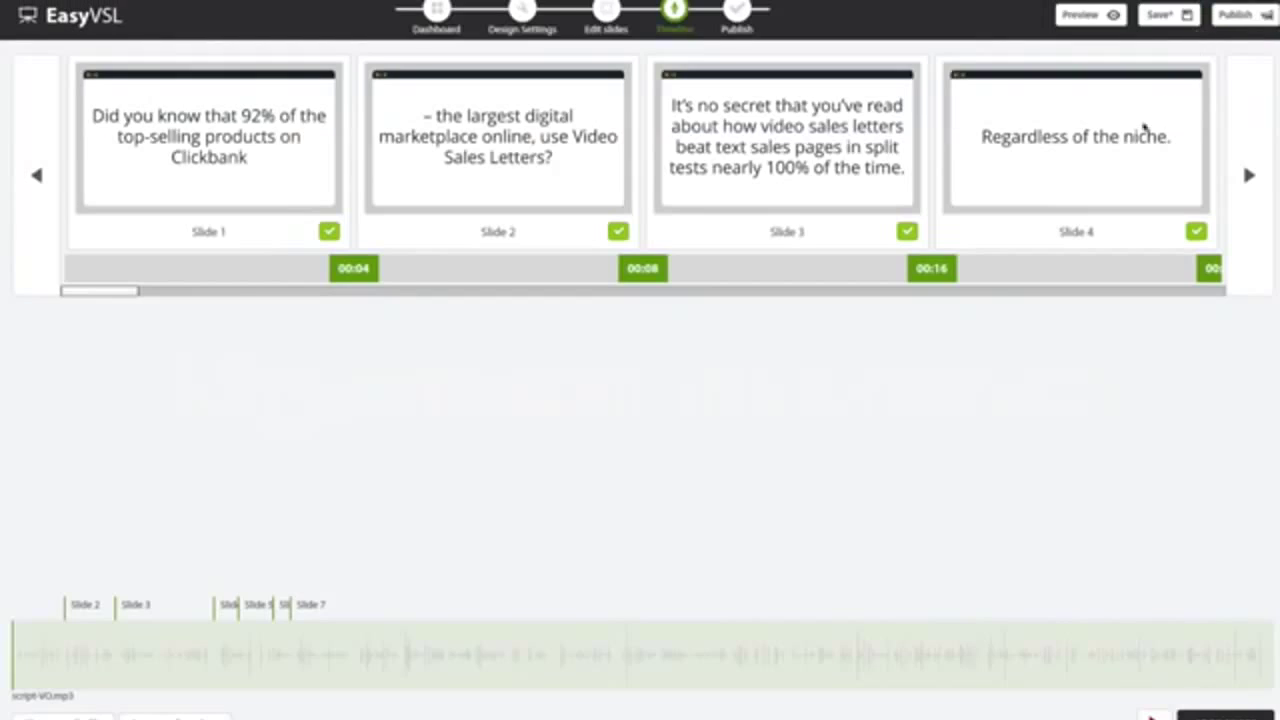
Move the slide 4 marker slightly earlier on the audio waveform.
drag(121, 290, 216, 298)
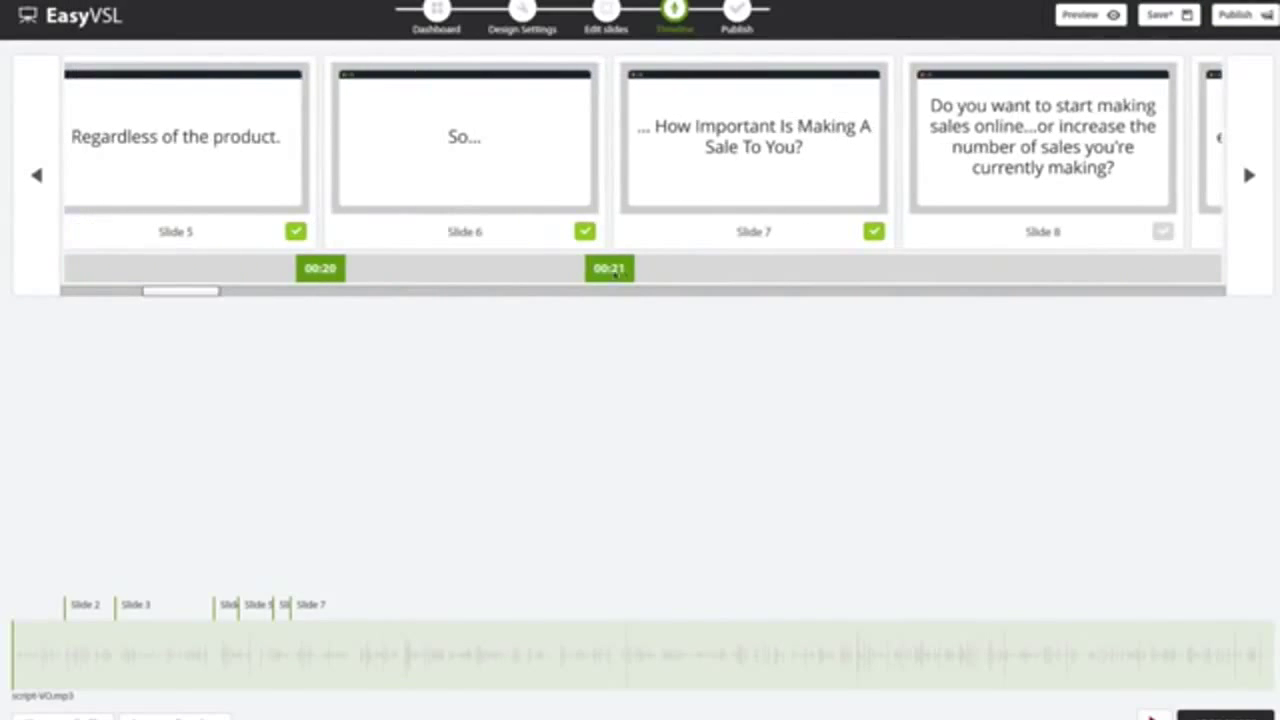
click(216, 606)
drag(211, 693, 209, 695)
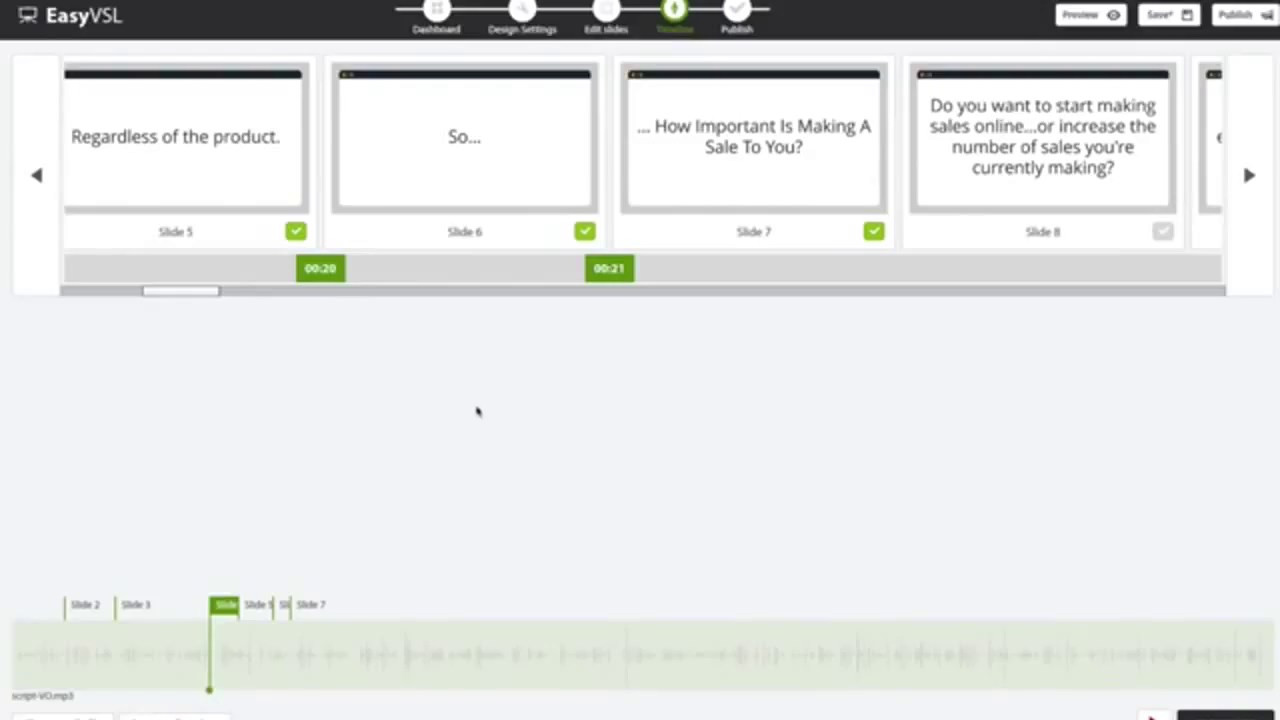
In the publish settings, raise the video quality to the maximum and name the file EasyVSL-Video.
click(1234, 17)
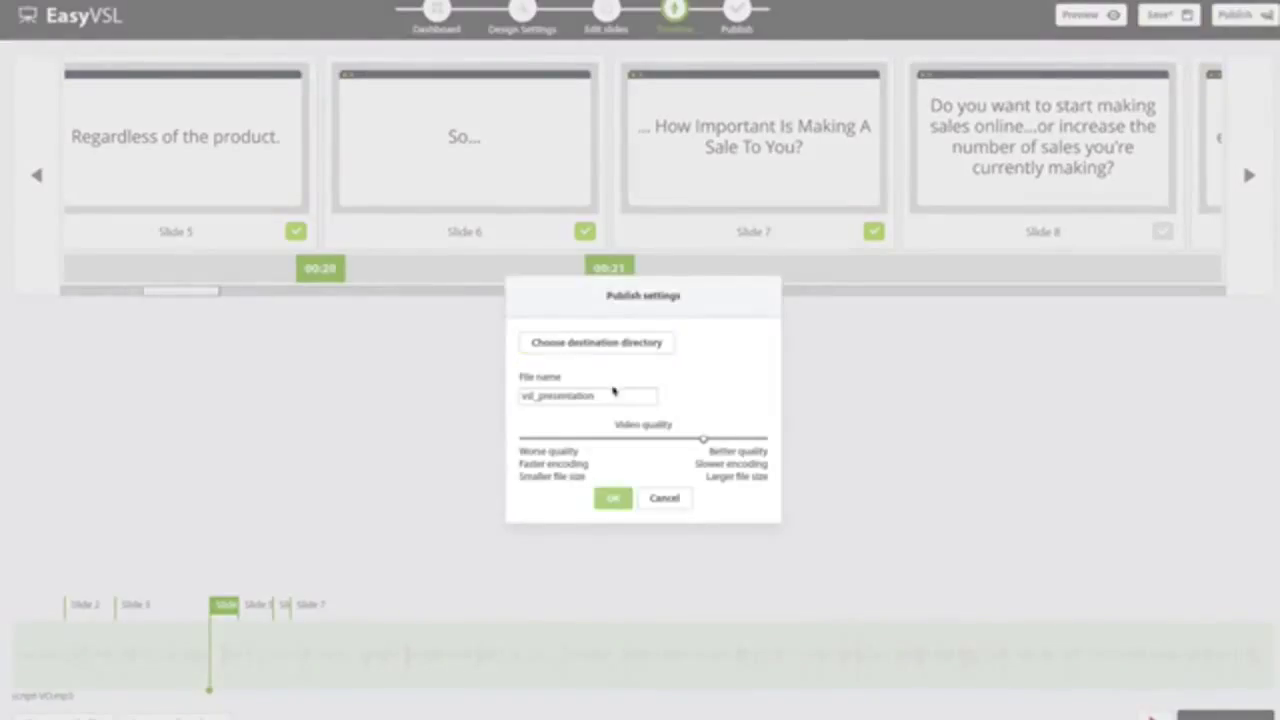
drag(703, 441, 765, 438)
drag(590, 395, 481, 396)
text(Eas)
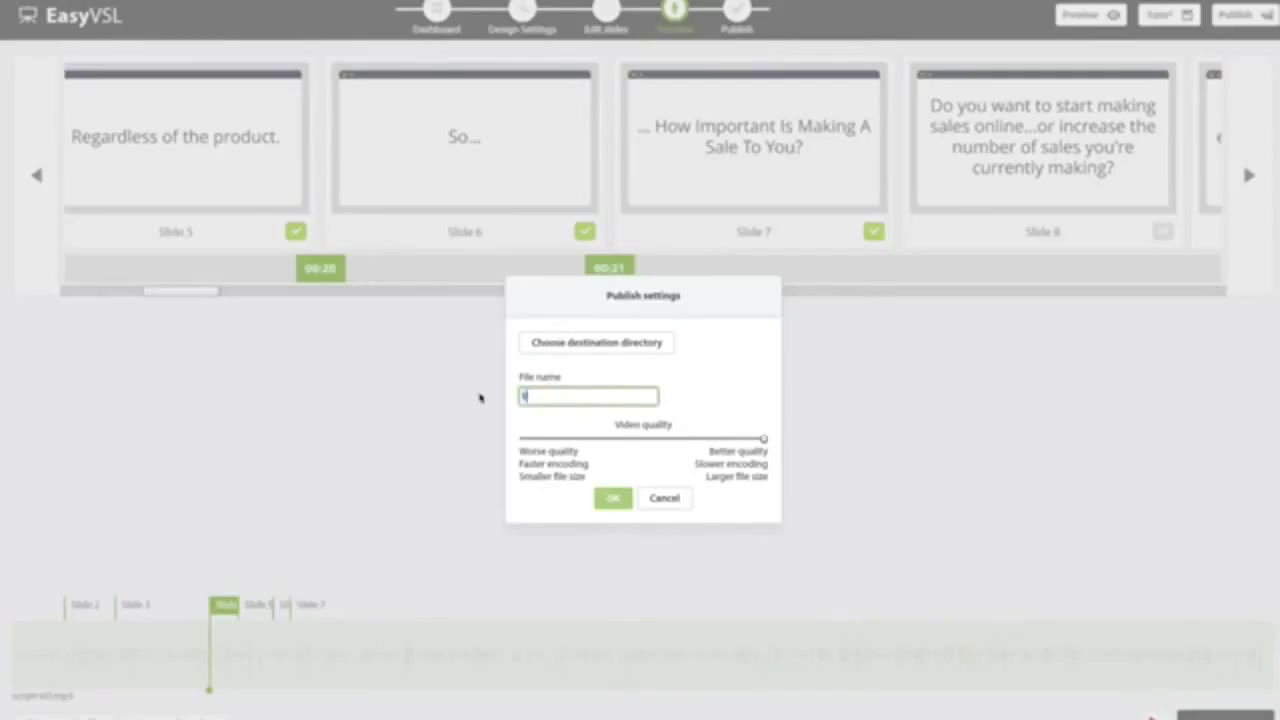
text(yVSL-Video)
Choose the Desktop as the destination directory and start publishing the video.
click(622, 348)
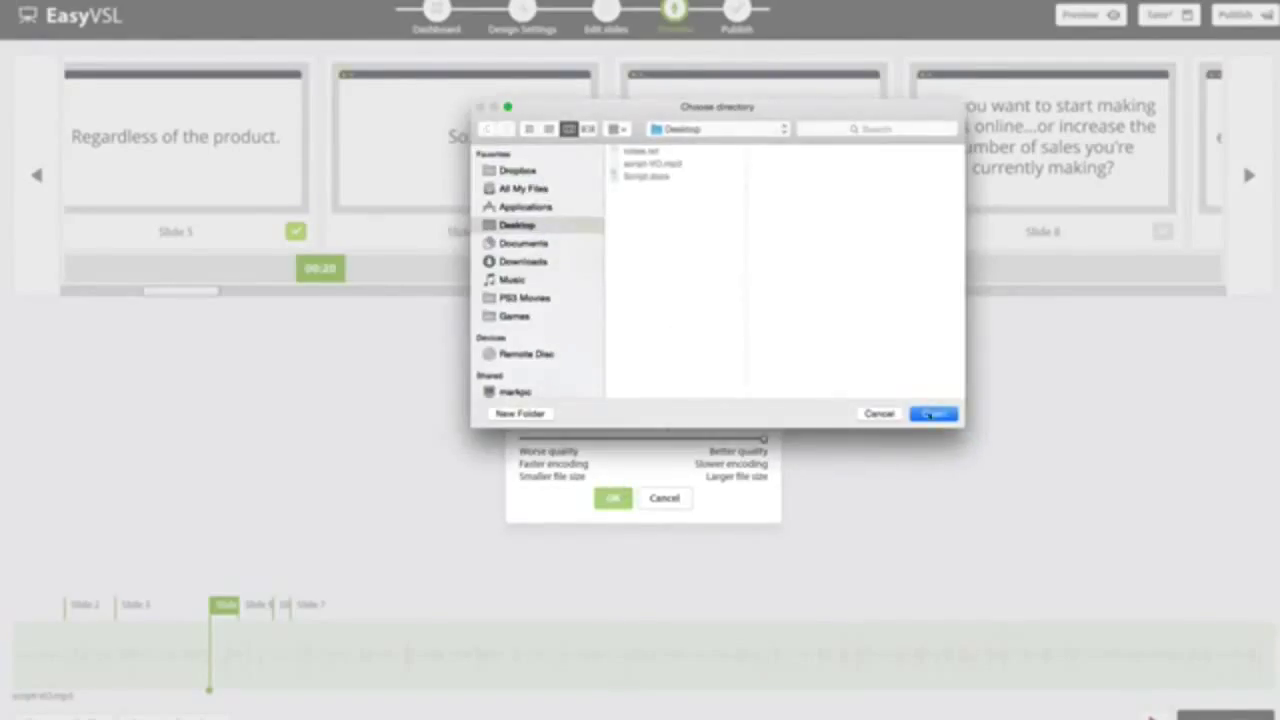
click(930, 414)
click(610, 498)
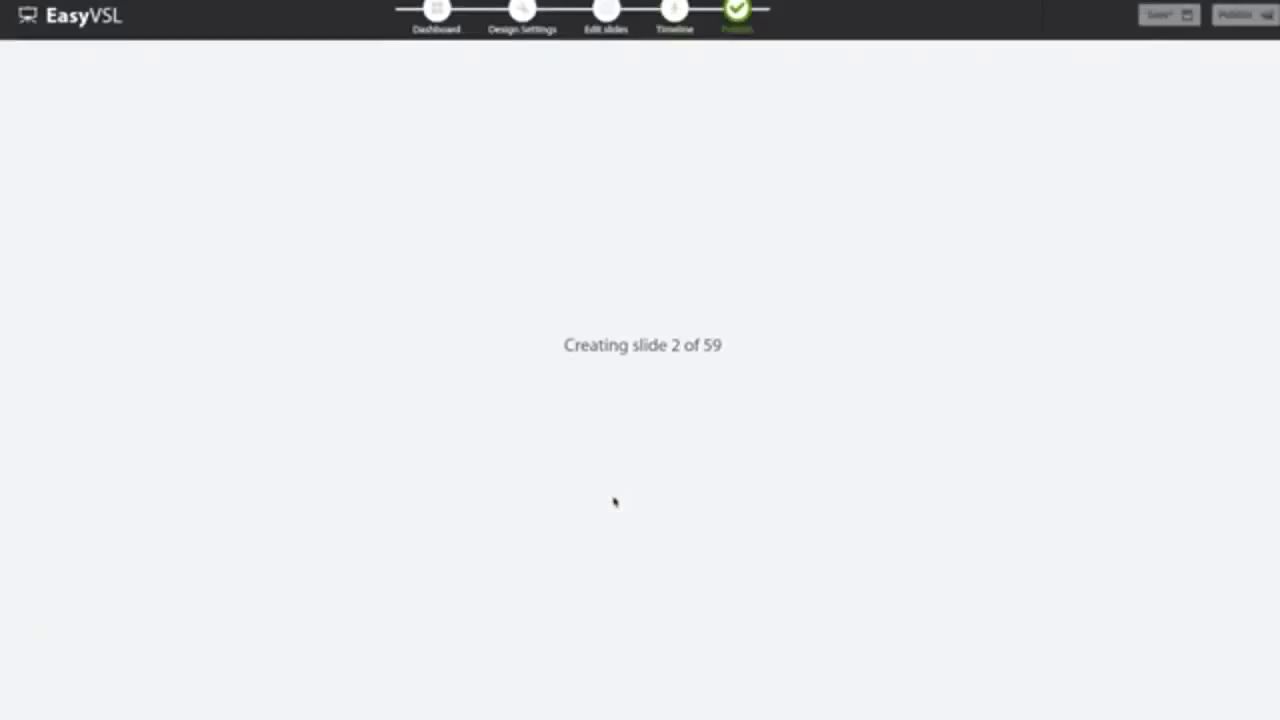